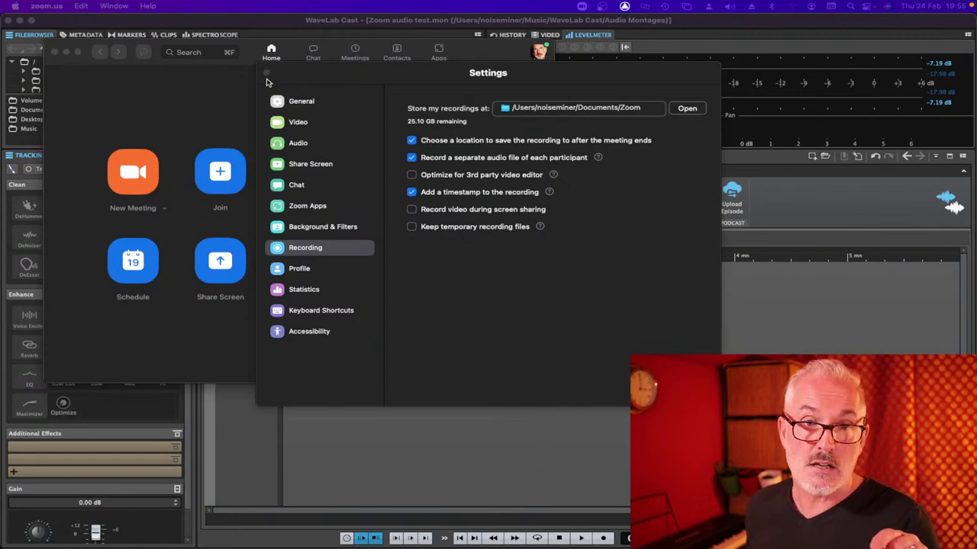
Close the Zoom recording settings and switch to the Zoom audio test montage in WaveLab Cast.
click(266, 75)
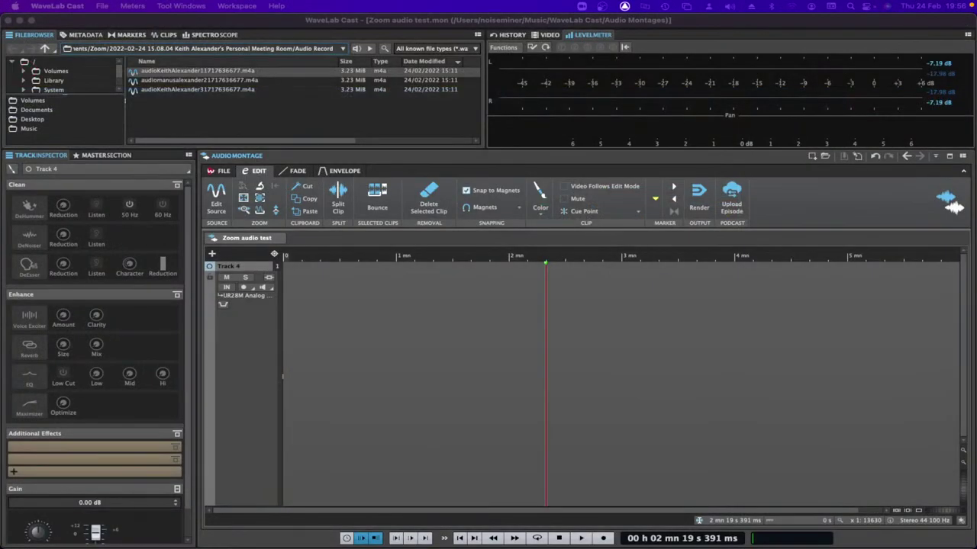
click(362, 340)
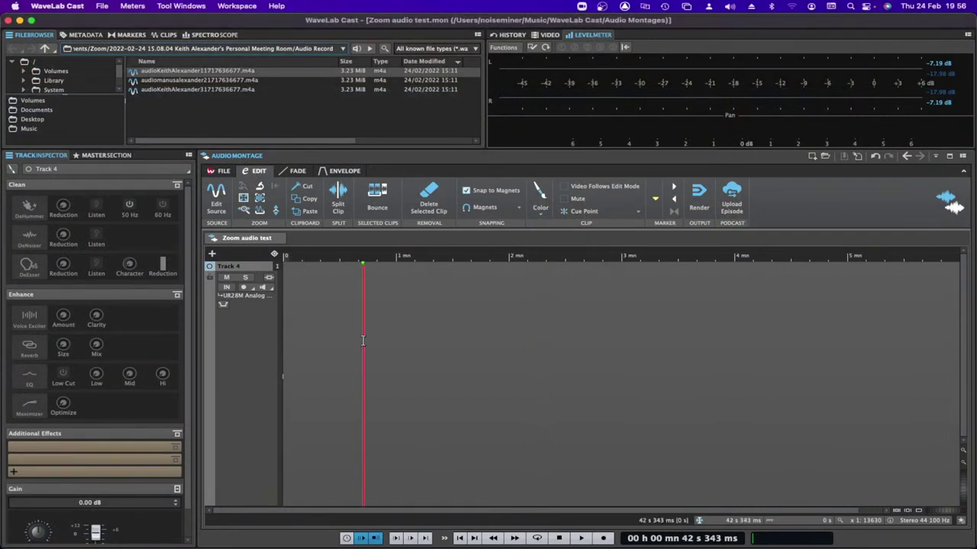
Select the three participant audio recordings in the file browser and add two mono tracks to the montage.
drag(233, 126, 252, 72)
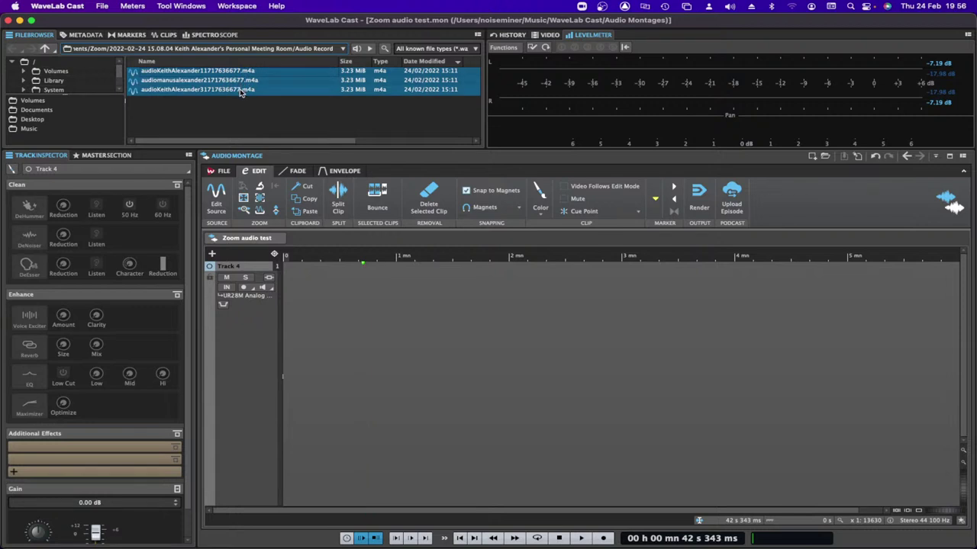
click(236, 342)
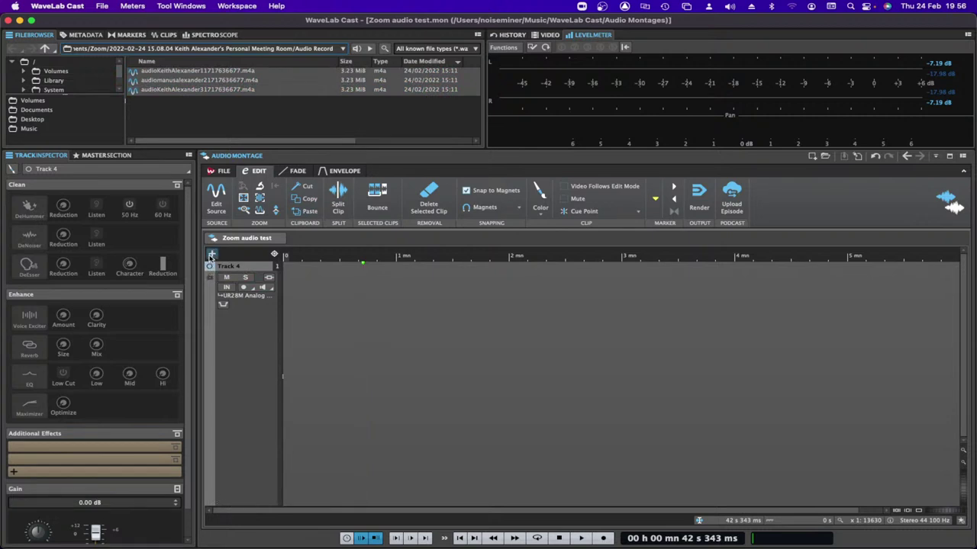
click(211, 255)
click(234, 285)
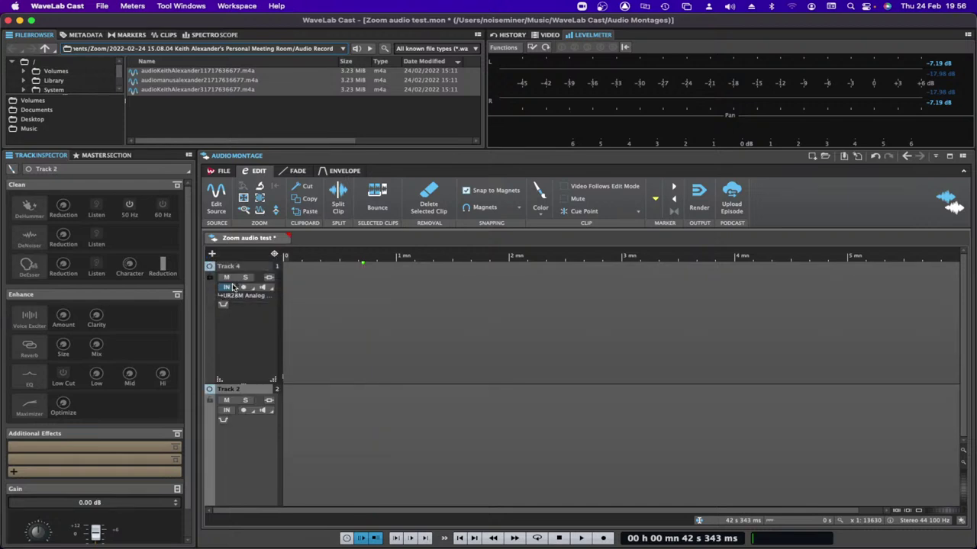
click(213, 255)
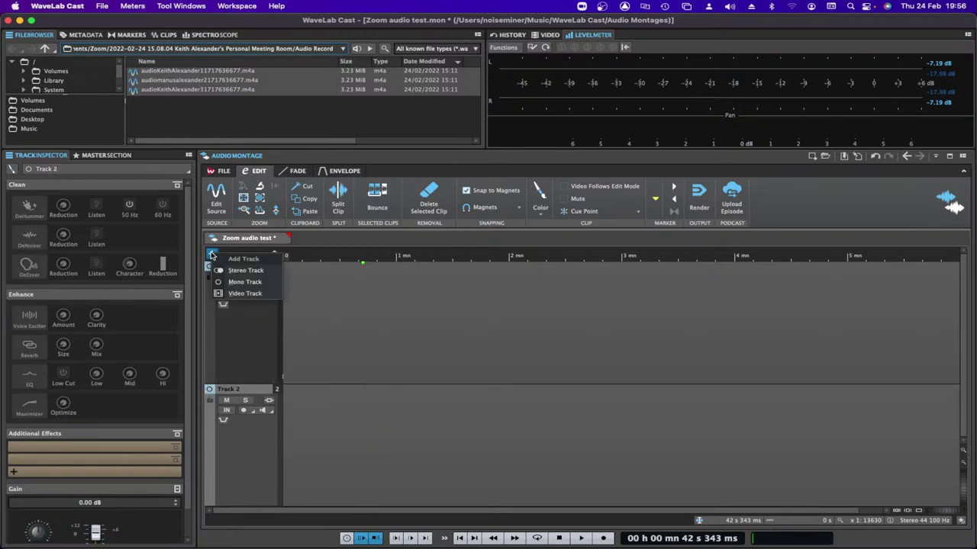
click(239, 282)
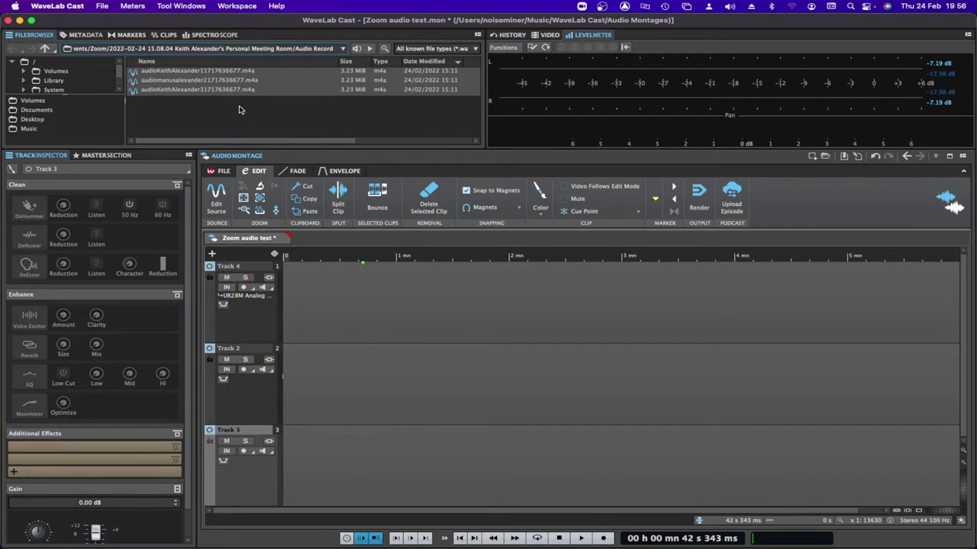
Insert the three recordings on Track 2 as resampled copies matching the montage's sample rate, and shift the clips slightly earlier.
drag(236, 91, 384, 351)
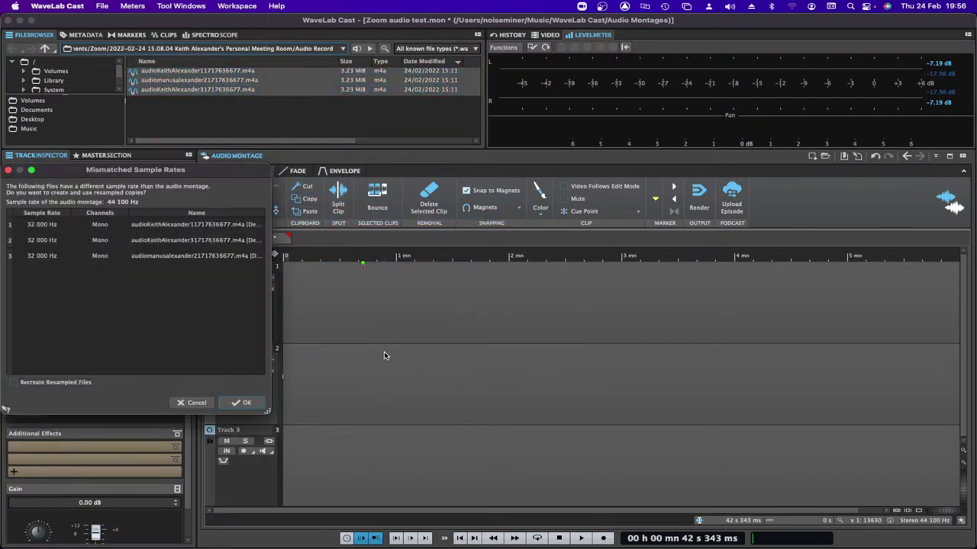
click(237, 405)
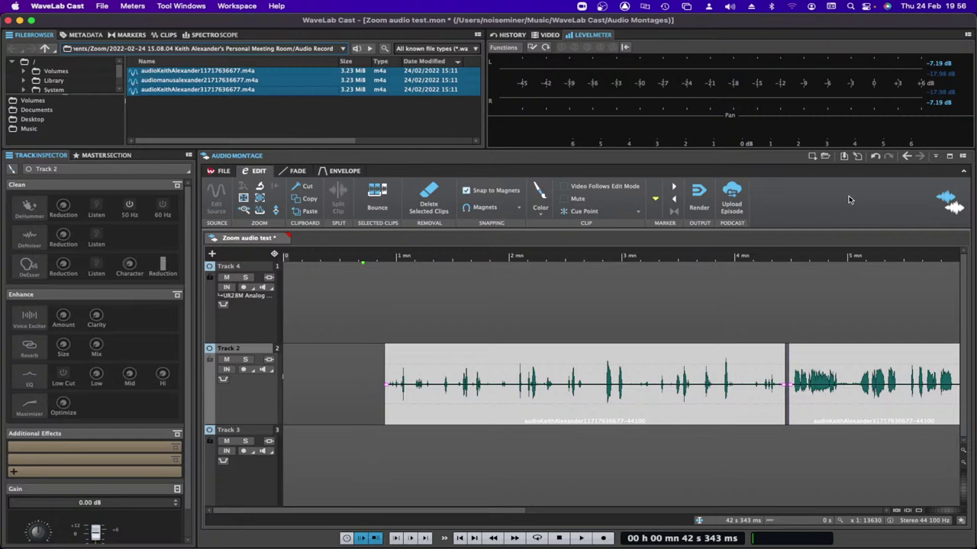
drag(863, 420, 821, 357)
click(819, 301)
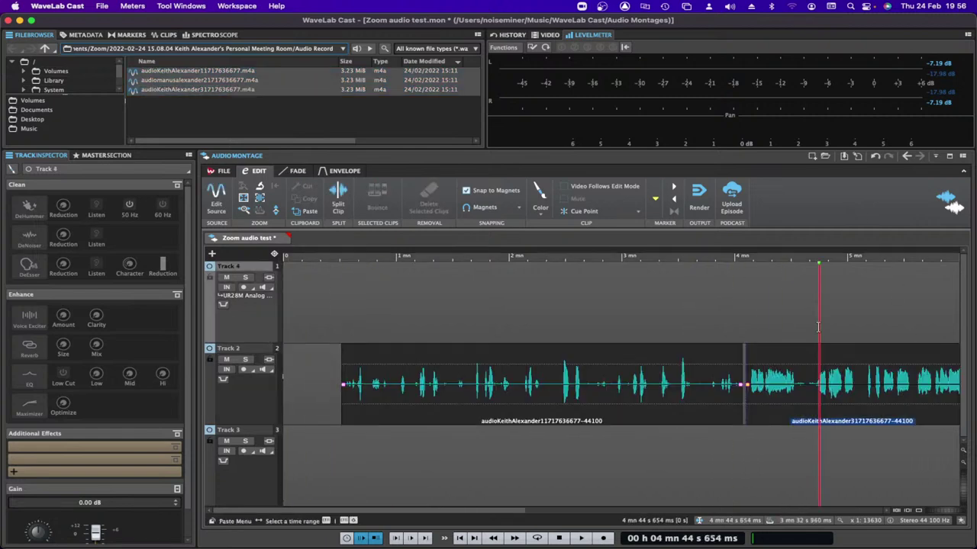
Distribute the three clips one per track and align the starts of the Track 4 and Track 3 clips with the Track 2 clip.
drag(803, 412, 482, 309)
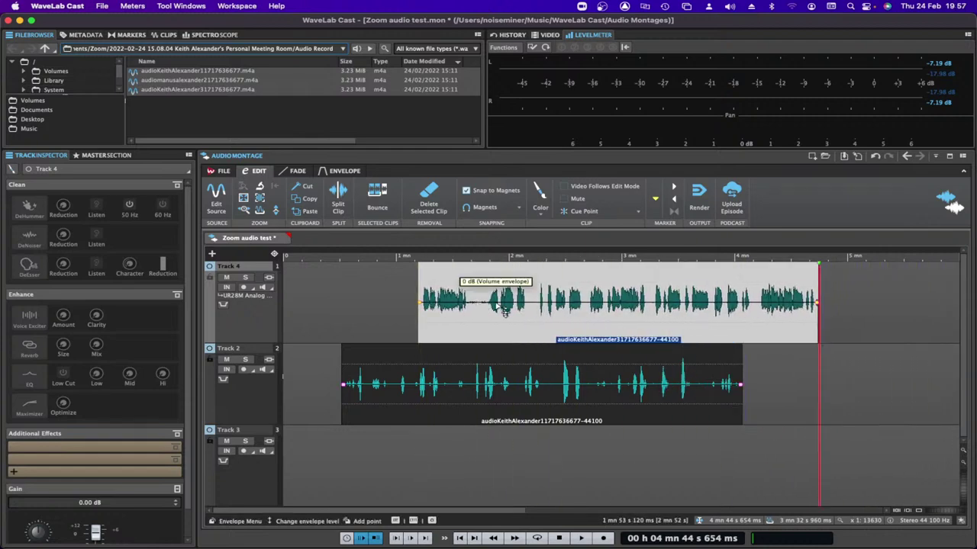
scroll(534, 317, down, 3)
click(933, 410)
drag(932, 410, 369, 497)
scroll(368, 497, left, 3)
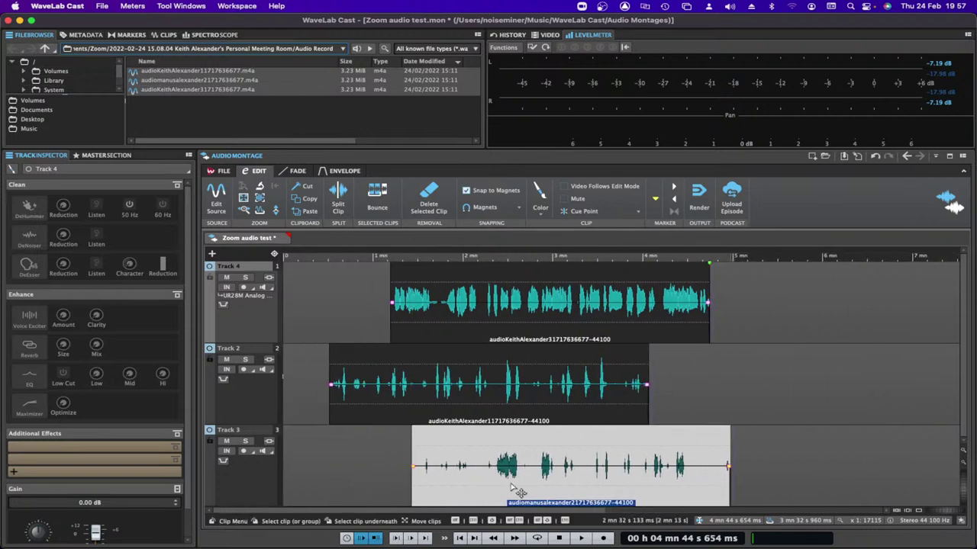
drag(513, 488, 429, 489)
drag(427, 338, 366, 339)
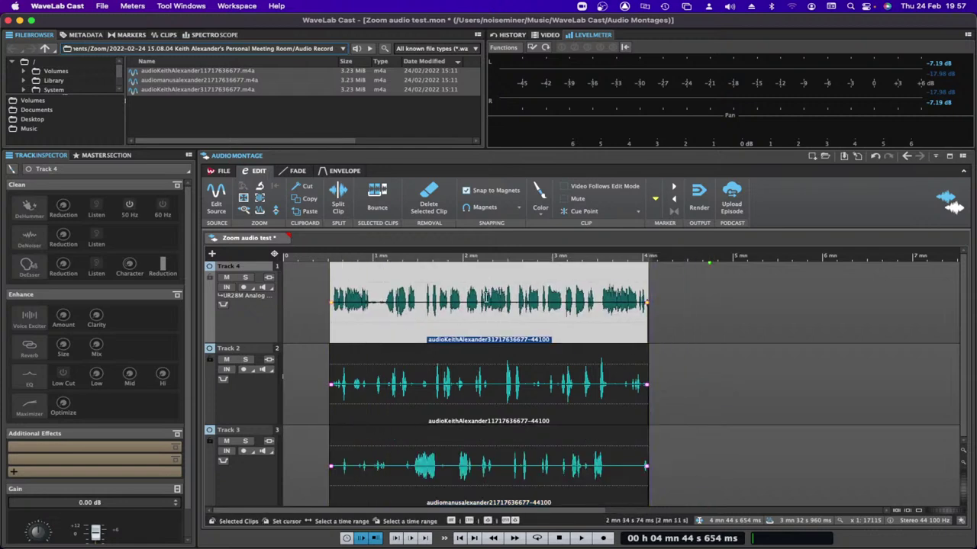
Listen to all three tracks together from about 1 mn 42 s and again from about 1 mn 34 s.
drag(374, 298, 616, 299)
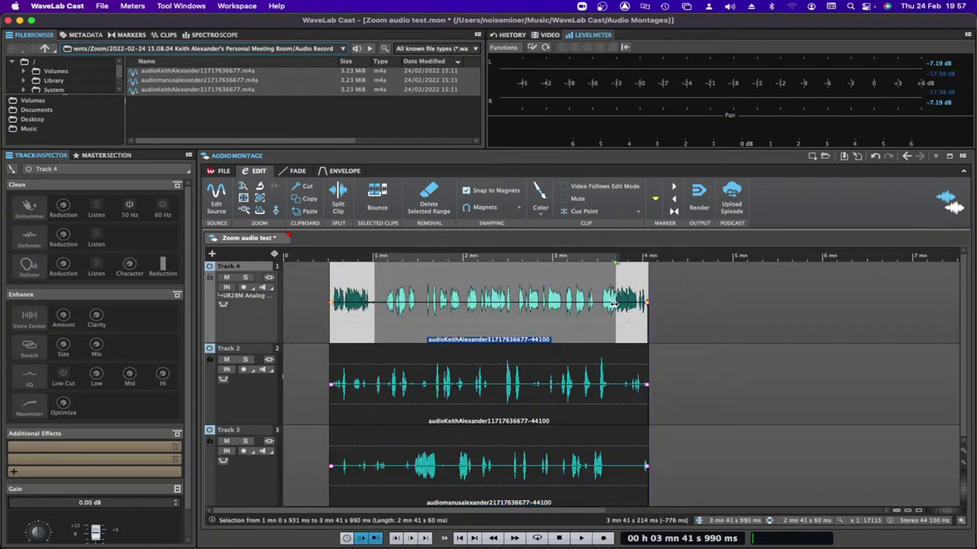
click(437, 375)
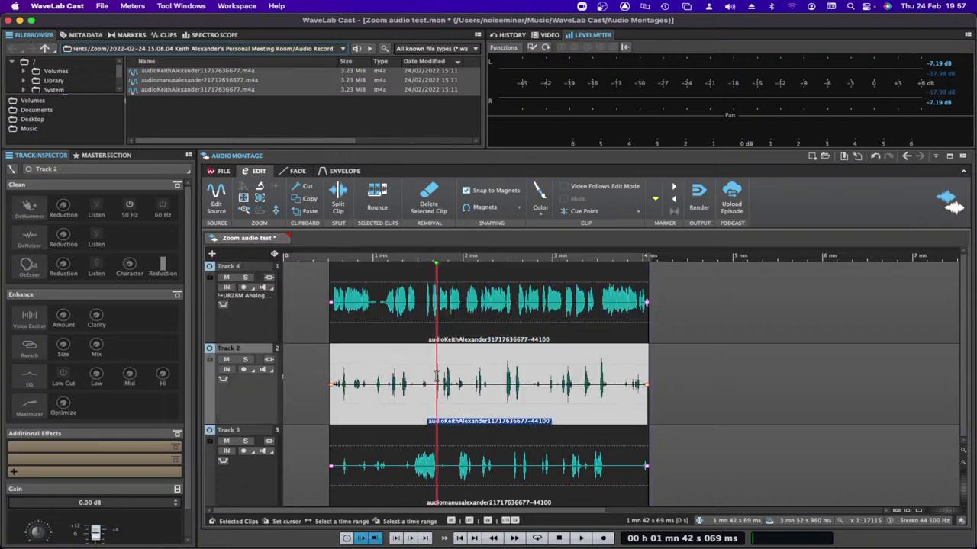
key(space)
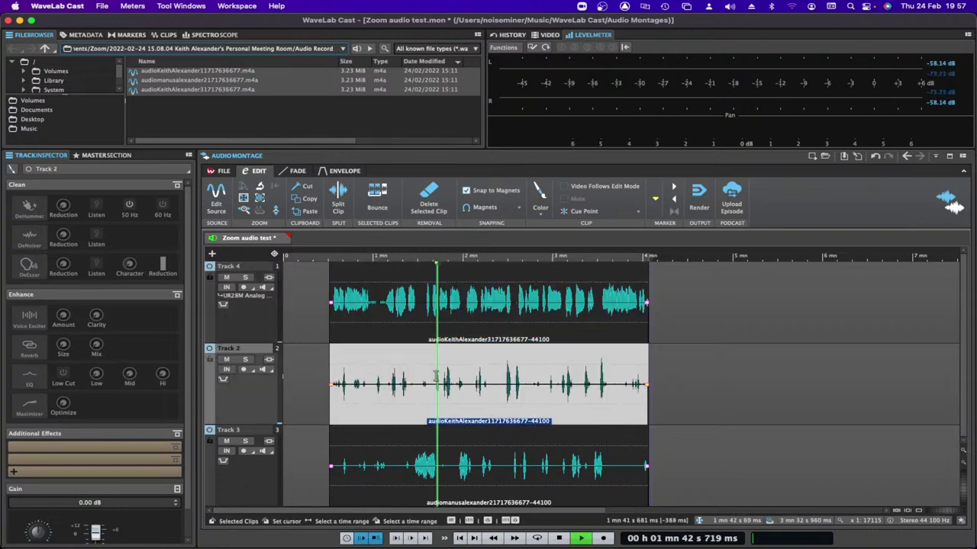
key(space)
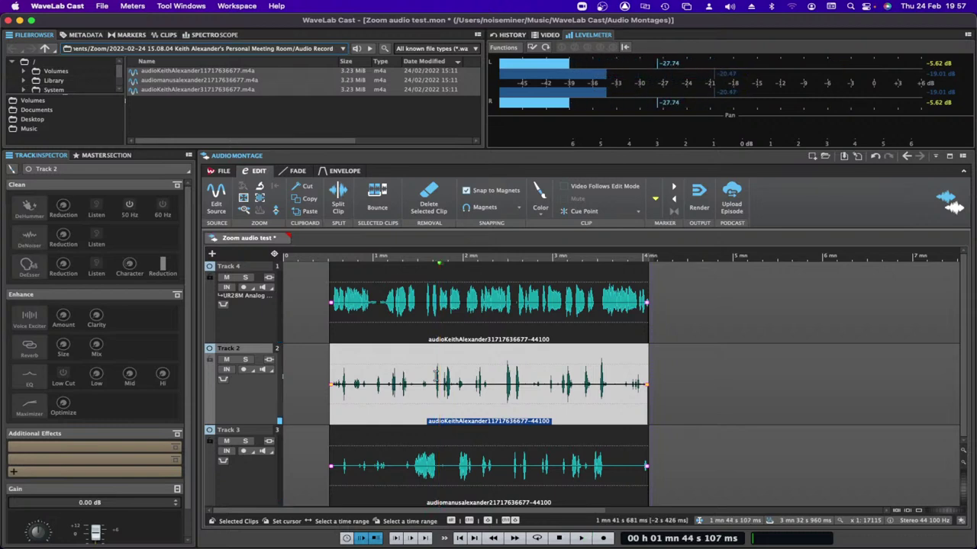
click(424, 372)
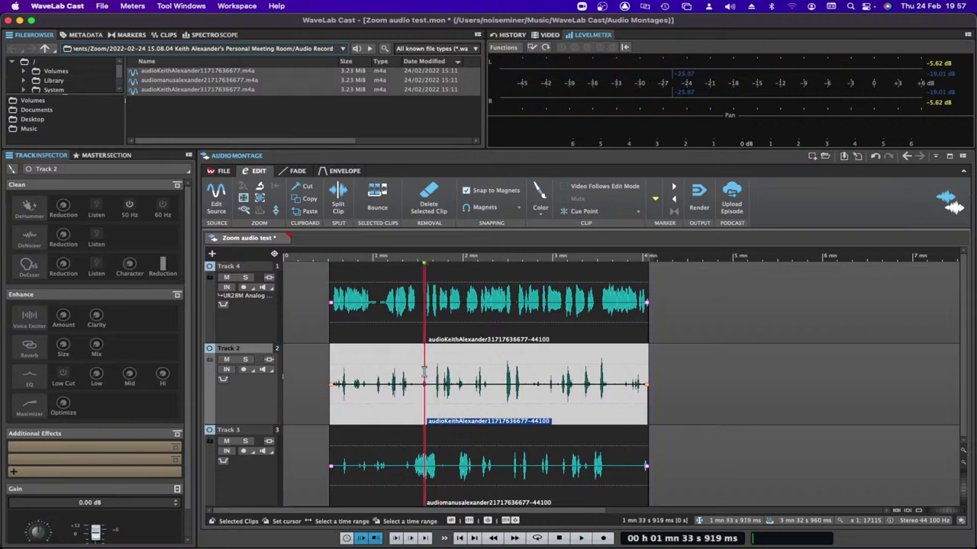
key(space)
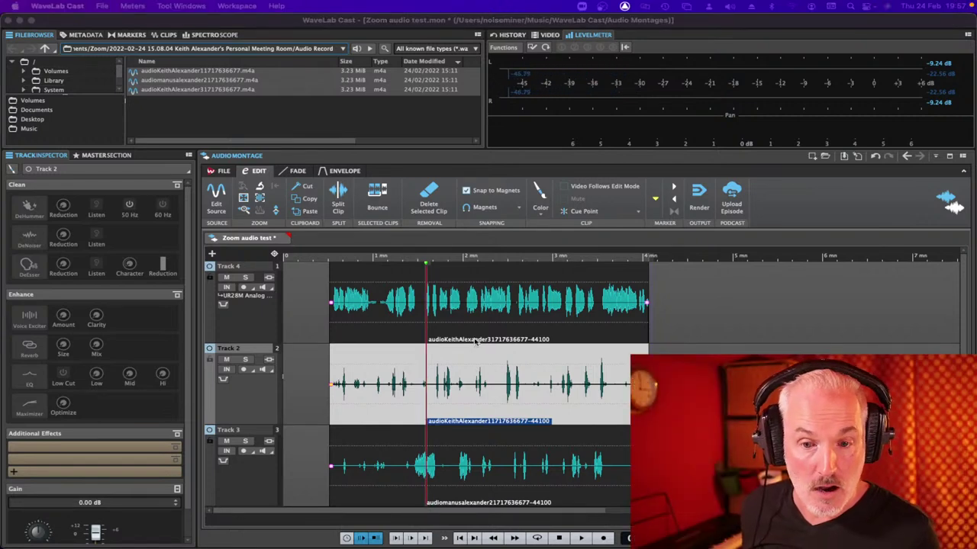
Solo Track 4 and listen to its clip on its own from about 1 mn 19 s.
drag(360, 292, 619, 293)
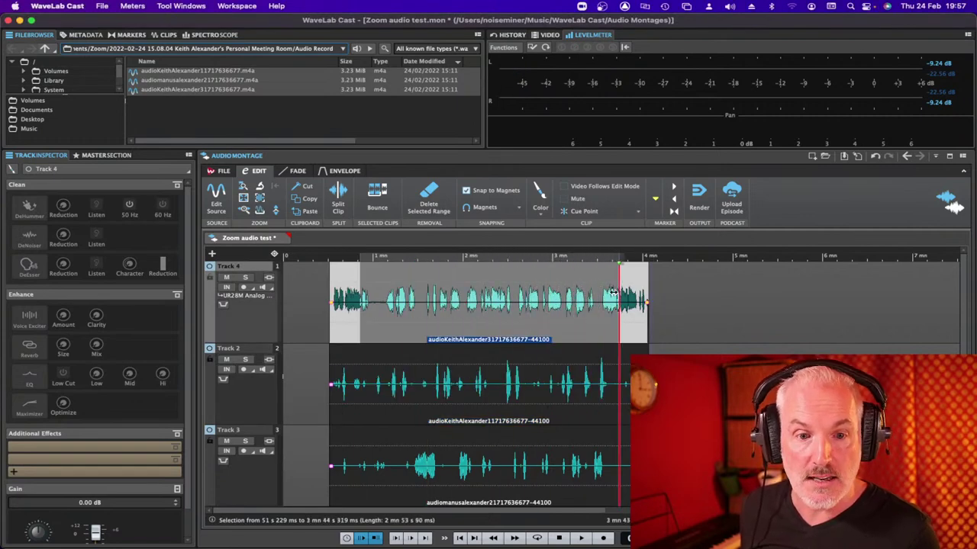
click(245, 277)
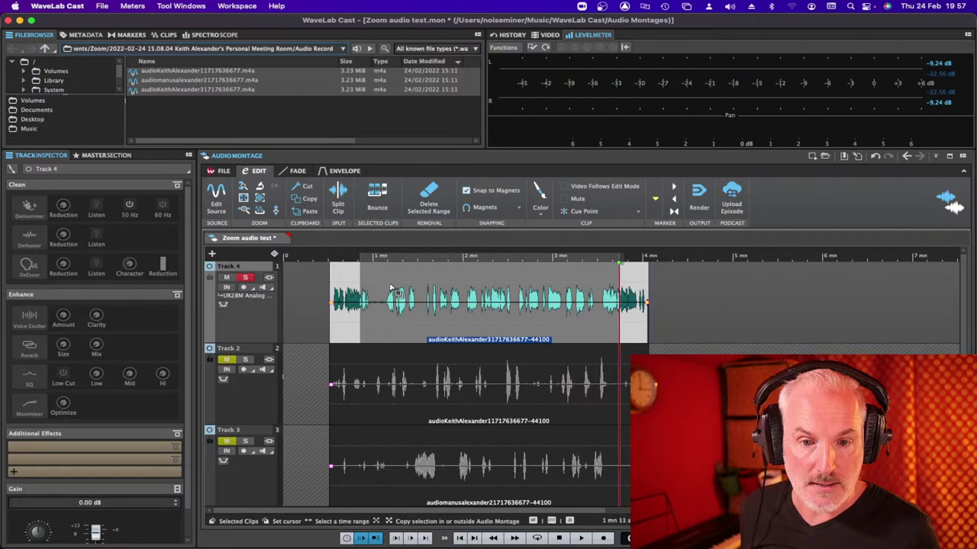
click(403, 284)
key(space)
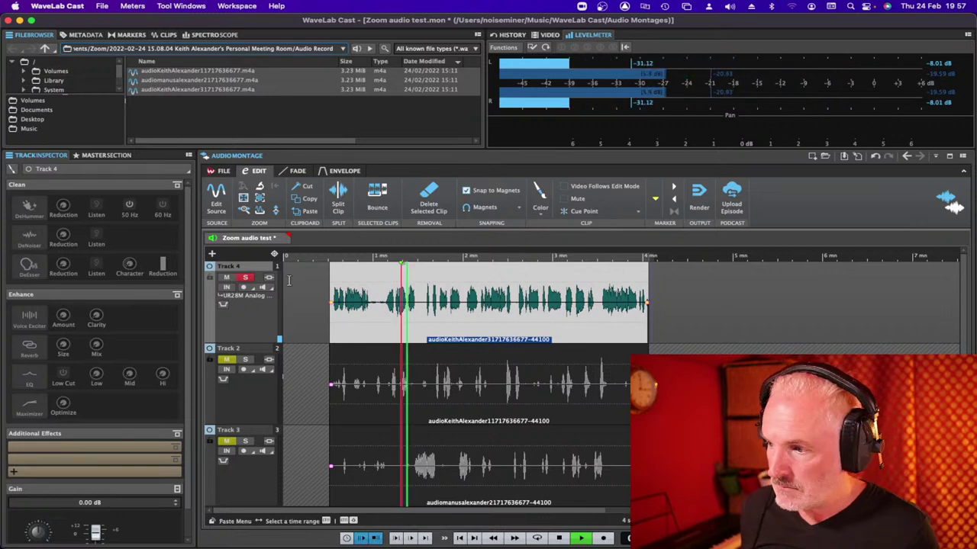
key(space)
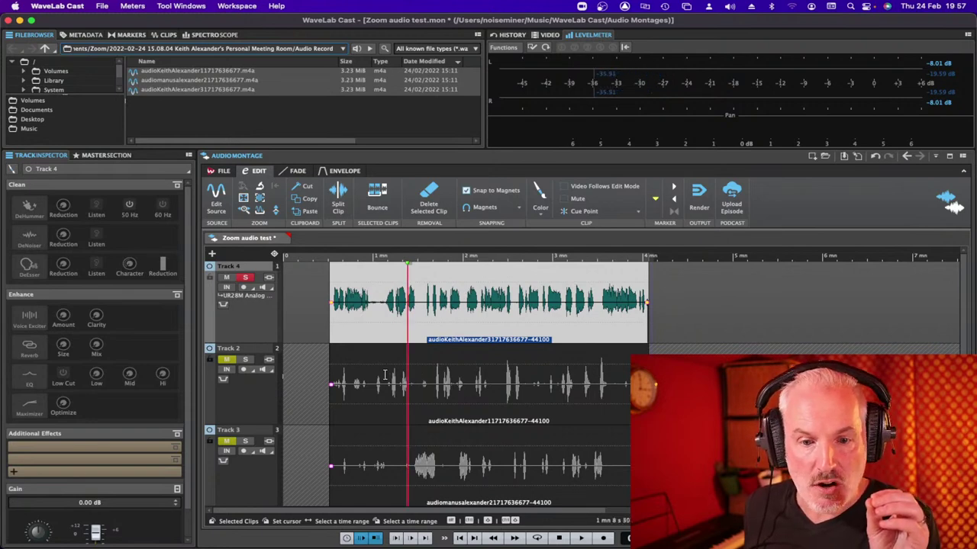
Turn off the Track 4 solo and listen to all tracks together from about 1 mn 19 s.
click(400, 351)
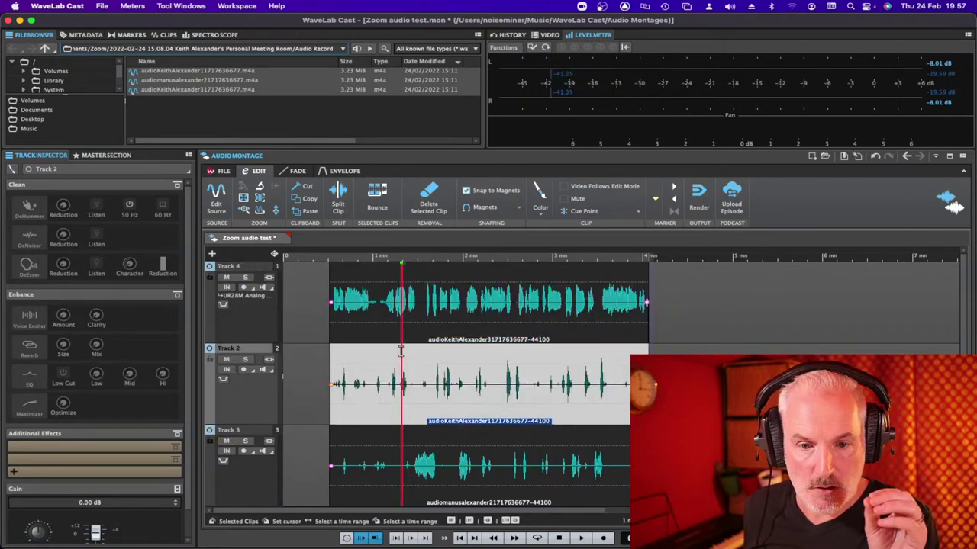
scroll(401, 351, up, 3)
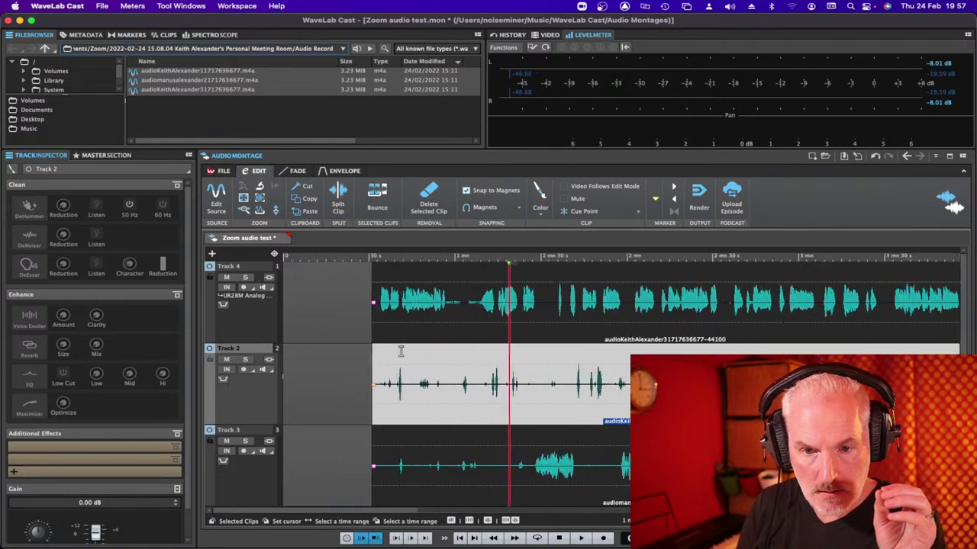
scroll(401, 351, up, 5)
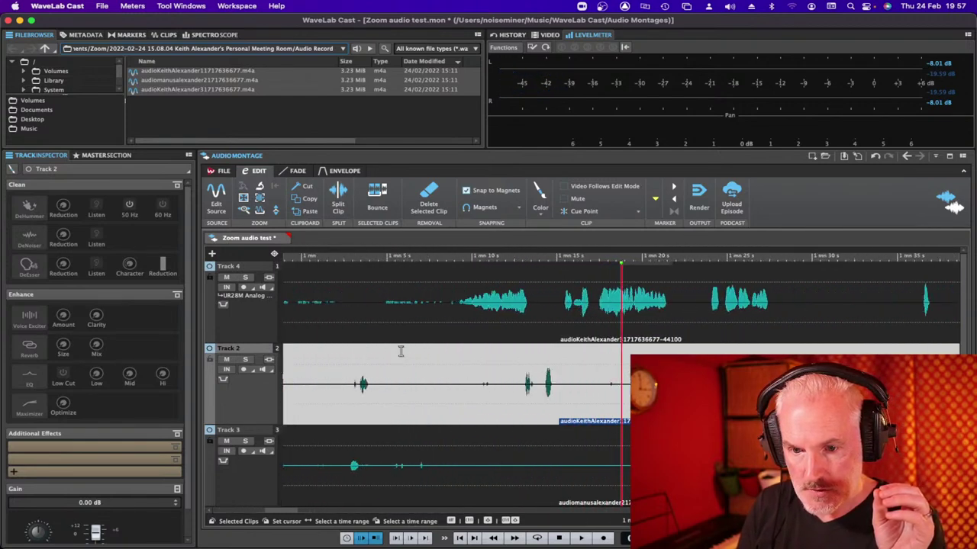
key(space)
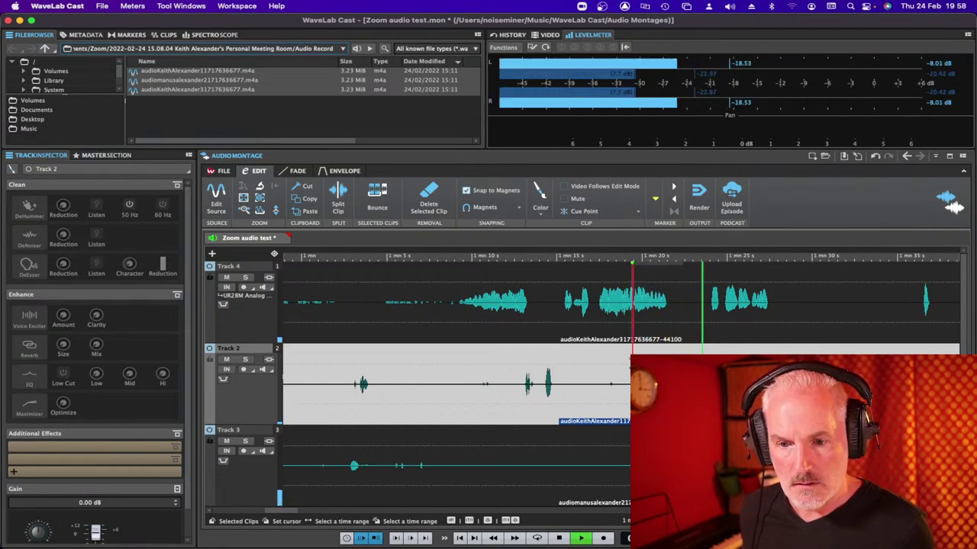
key(space)
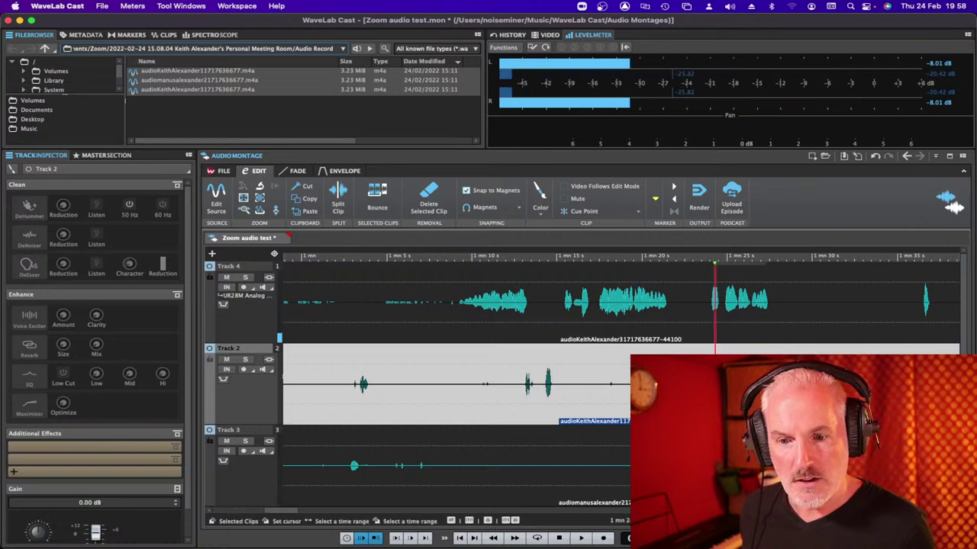
Listen to the handover between the Track 4 and Track 3 speakers, starting from about 1 mn 26 s and 1 mn 25 s.
click(754, 327)
key(space)
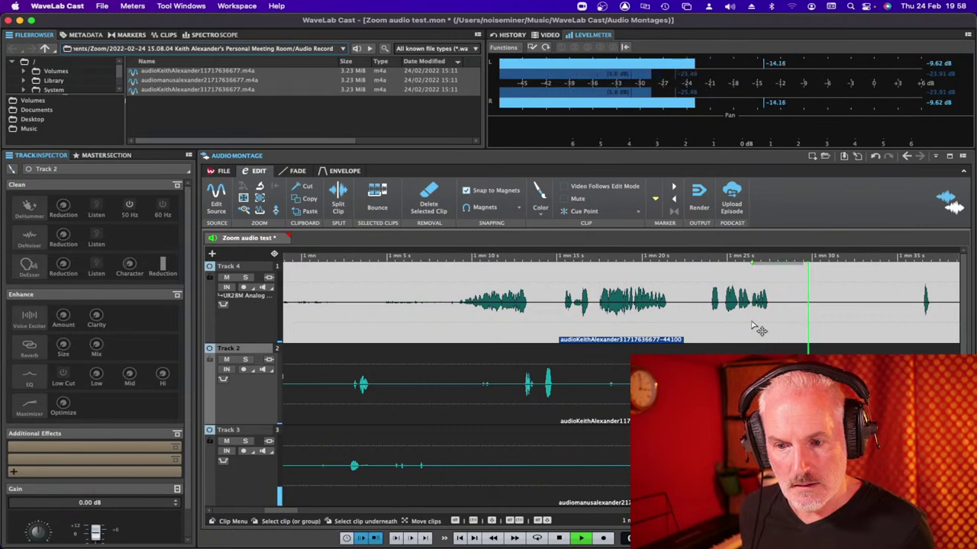
key(space)
scroll(771, 331, right, 2)
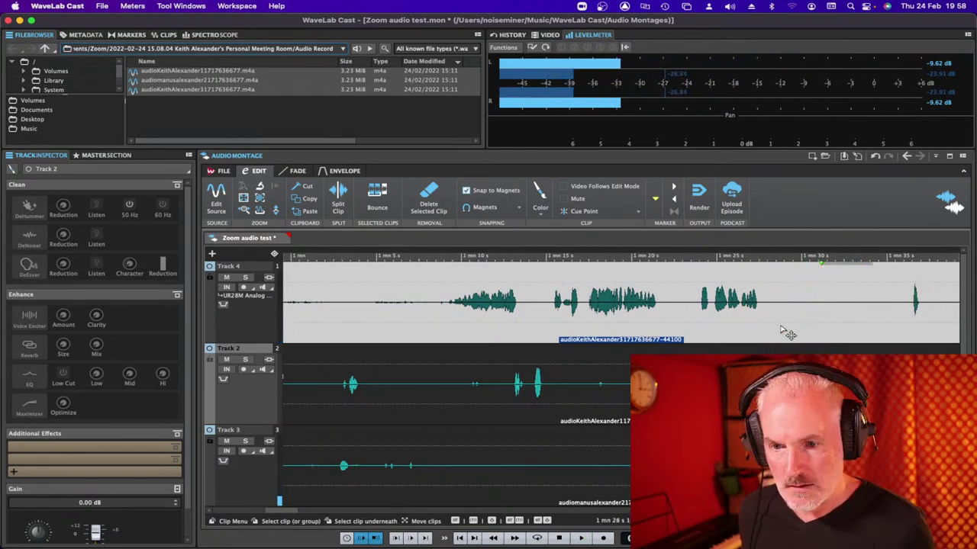
scroll(786, 332, right, 6)
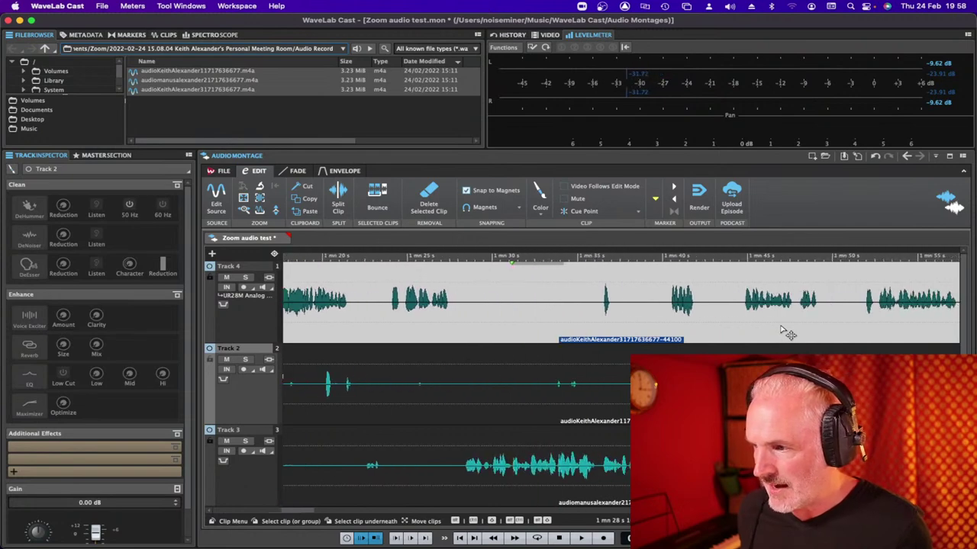
click(416, 295)
key(space)
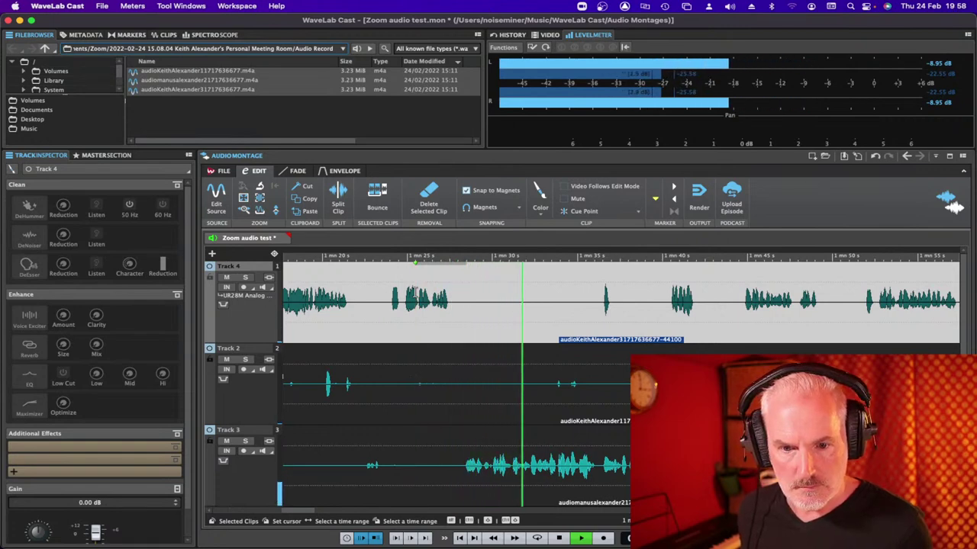
key(space)
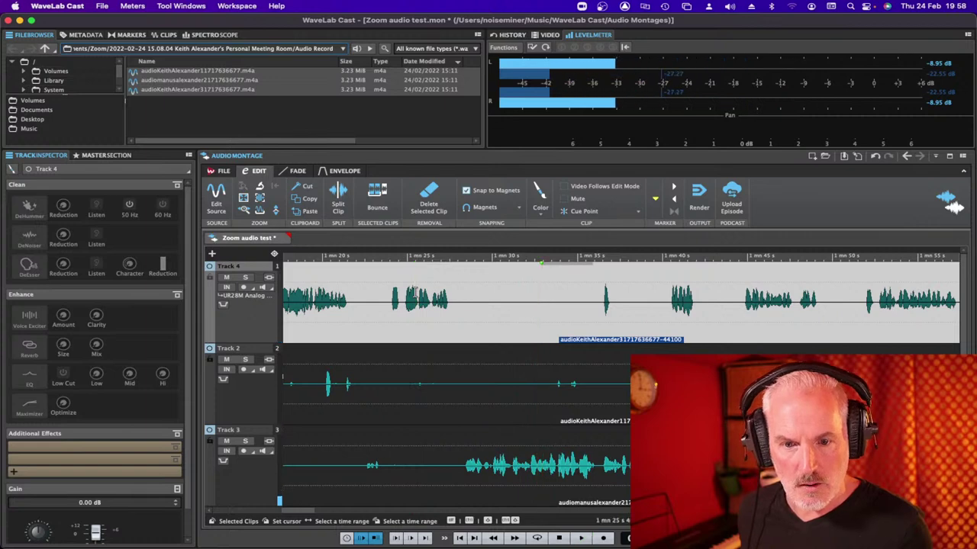
Continue playback from about 1 mn 32 s with Track 3 soloed, and release the solo before stopping.
key(space)
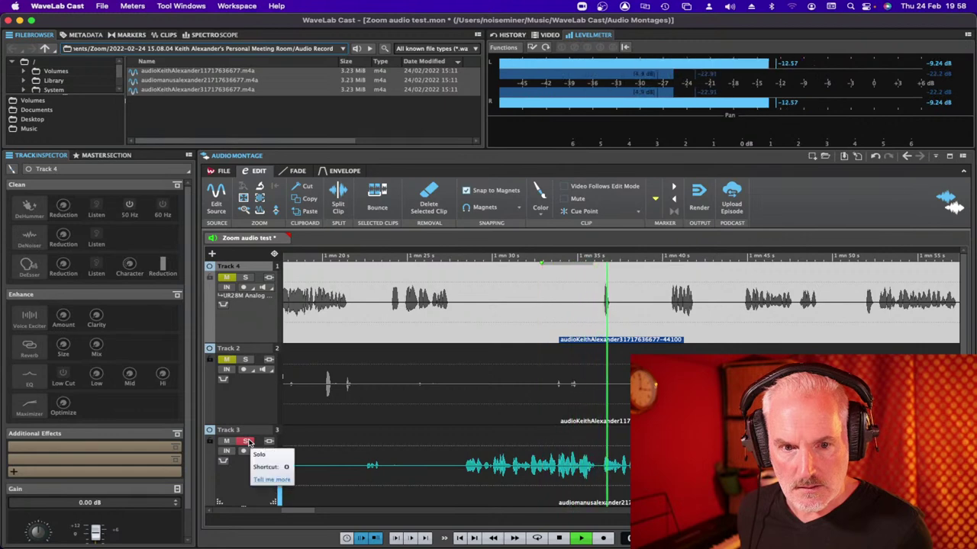
click(246, 441)
key(space)
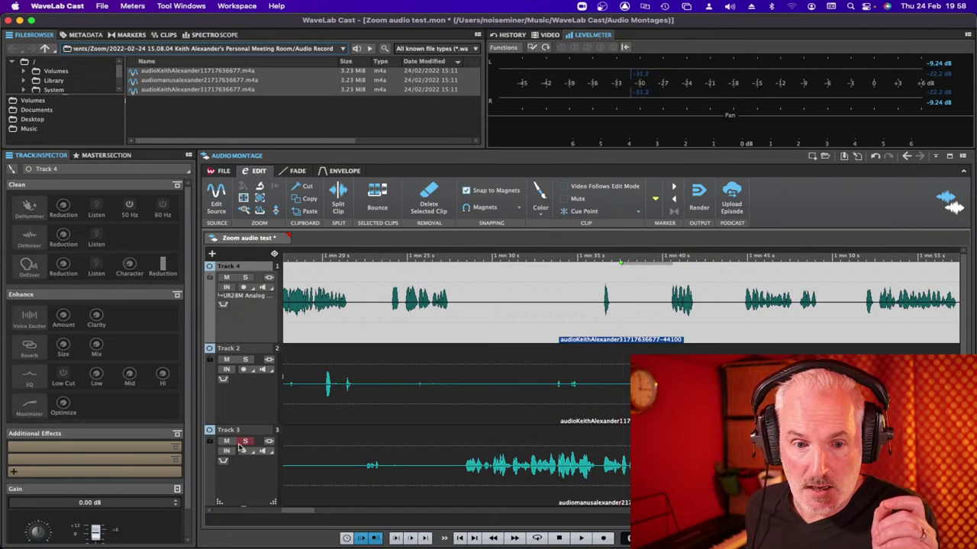
Release the Track 3 solo, listen to Track 4 soloed from about 1 mn 18 s, and release its solo.
click(246, 442)
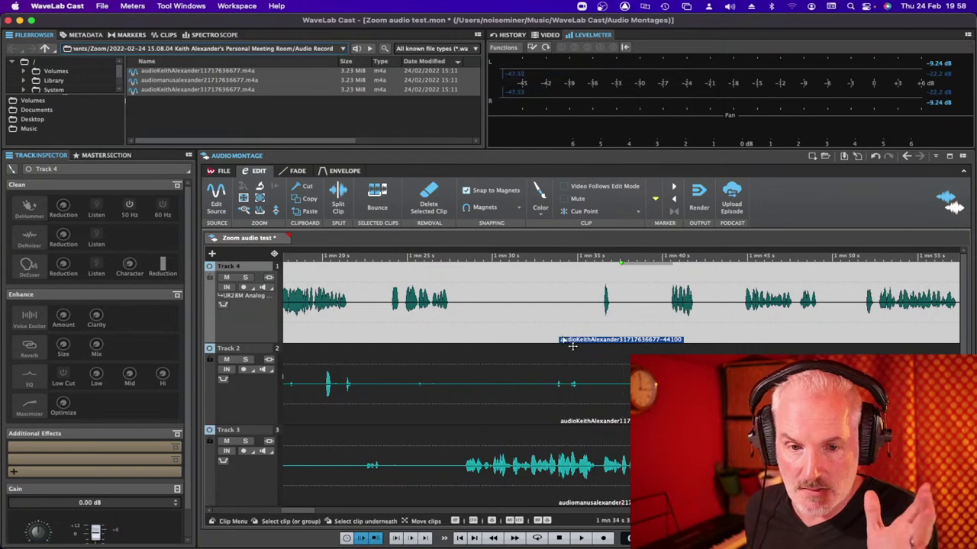
click(290, 275)
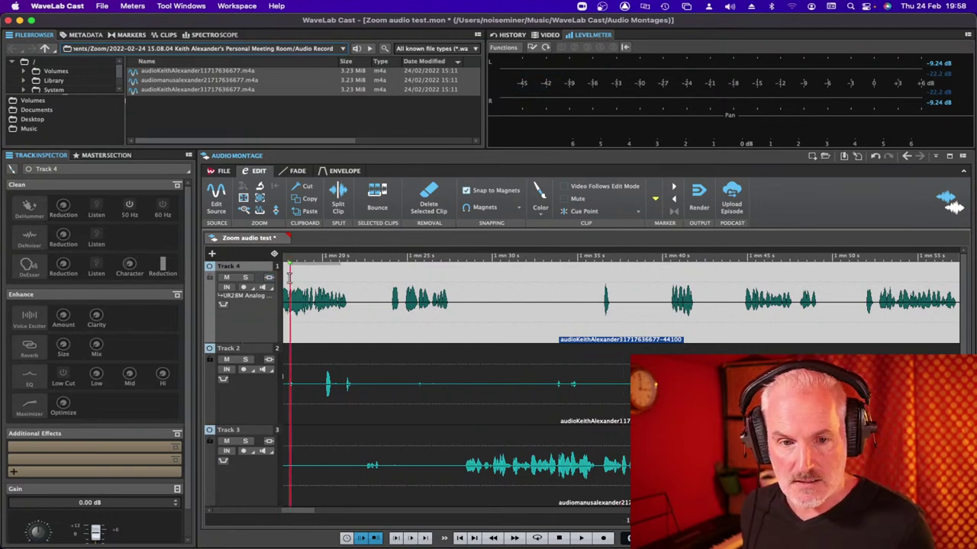
click(246, 279)
key(space)
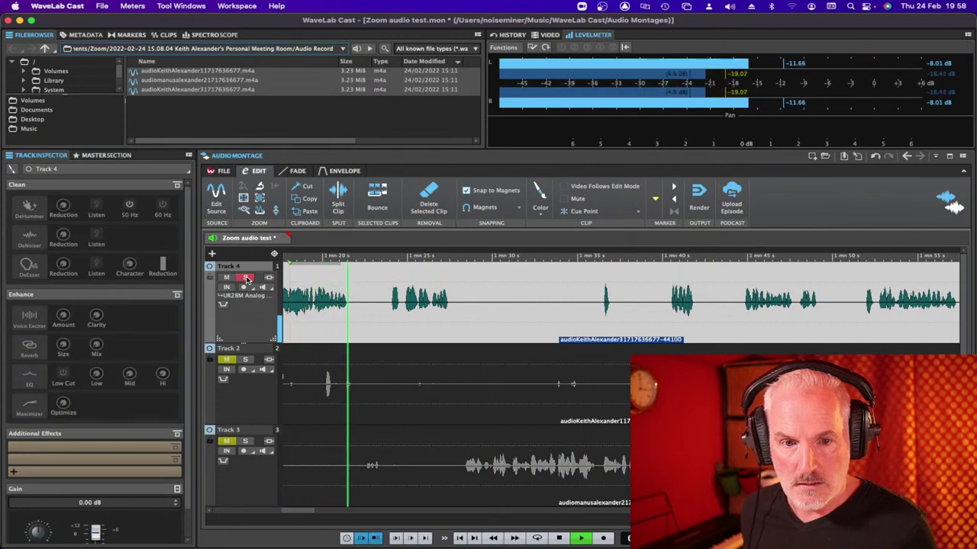
key(space)
click(245, 279)
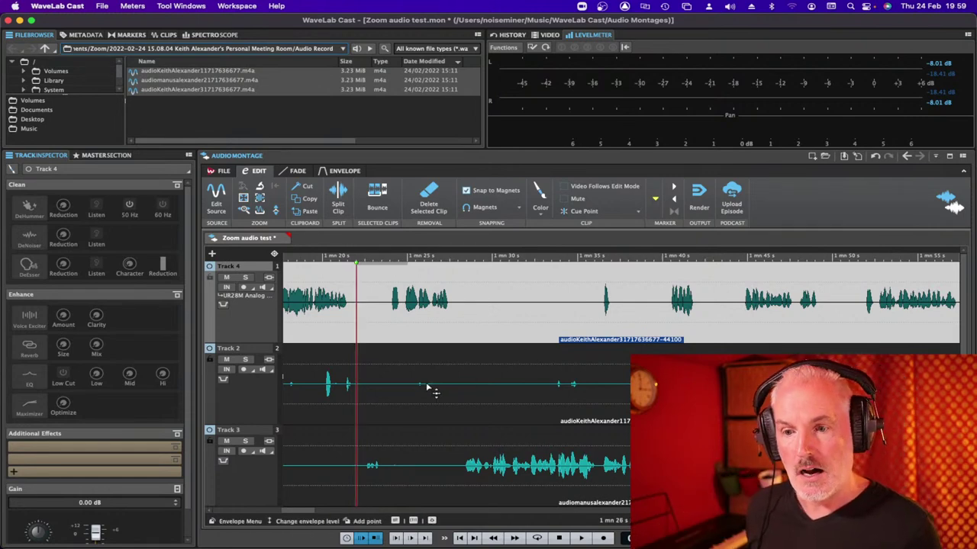
Listen to all tracks together from about 1 mn 10 s.
scroll(431, 391, left, 3)
scroll(431, 390, left, 8)
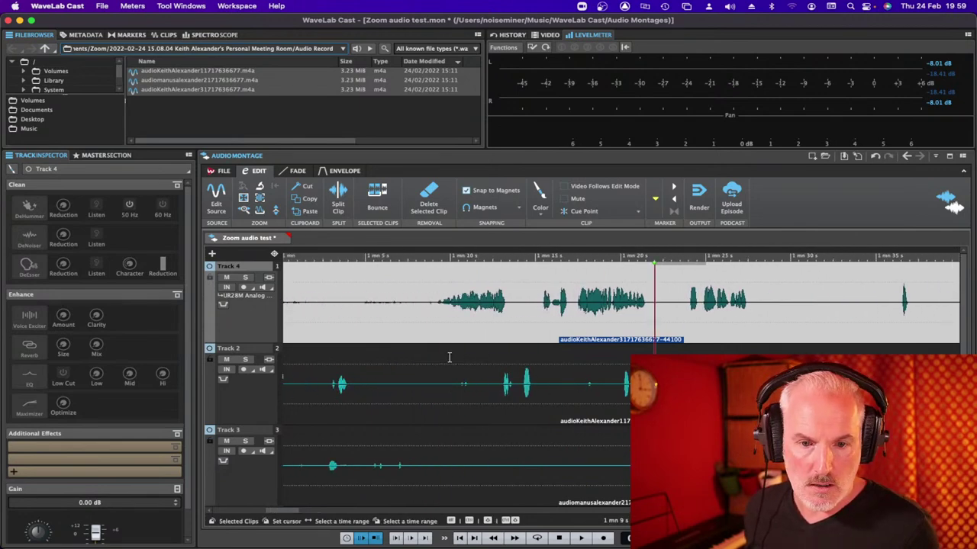
click(450, 357)
key(space)
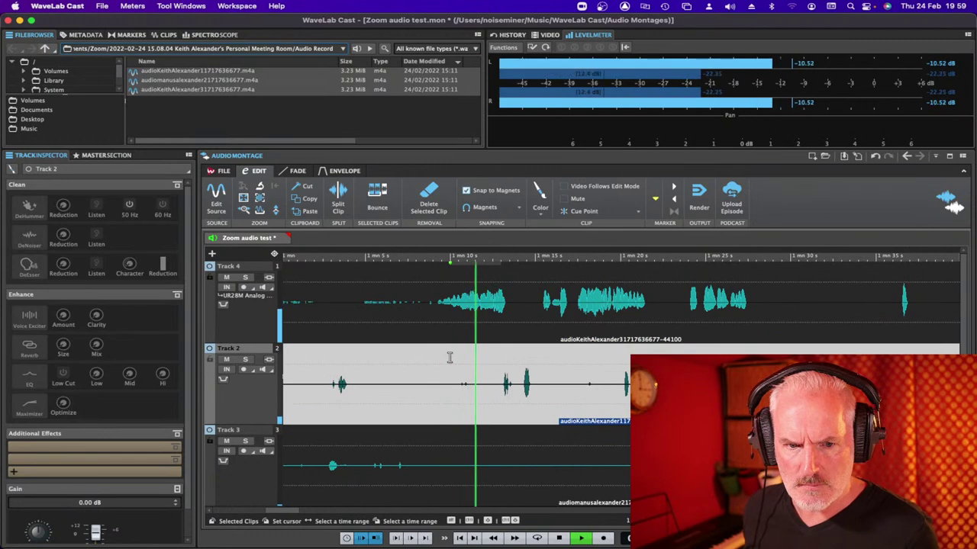
key(space)
Solo Track 2, listen to it from about 1 mn 9 s and from about 1 mn 3 s, and release the solo.
click(249, 360)
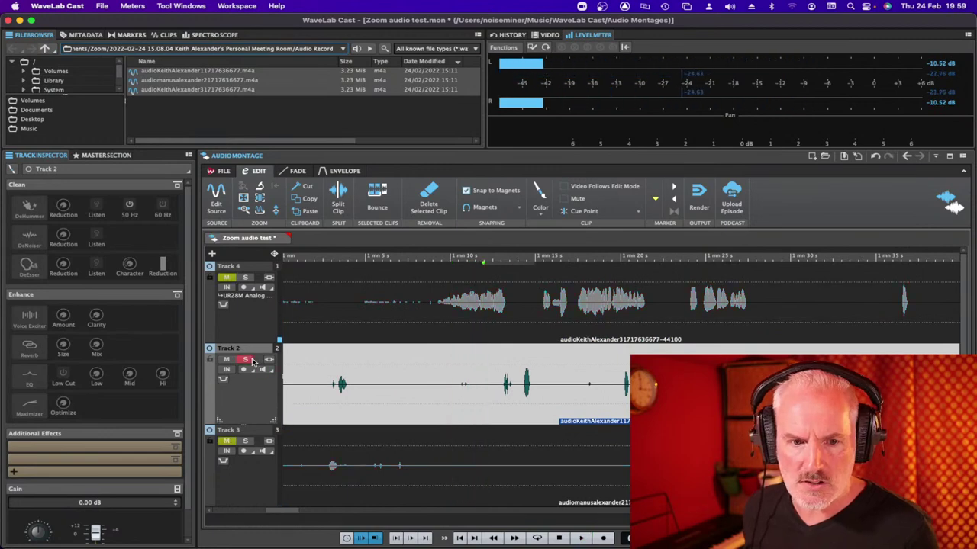
click(428, 367)
key(space)
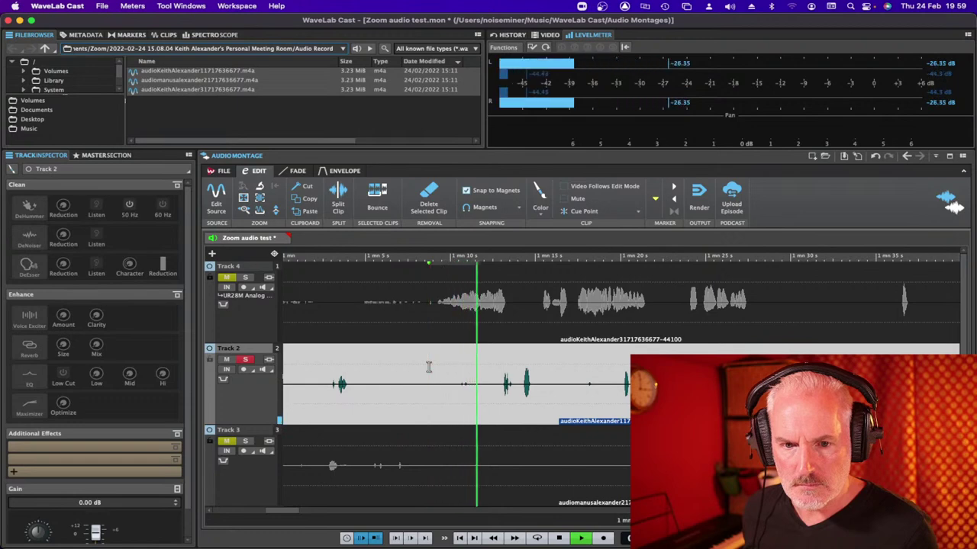
key(space)
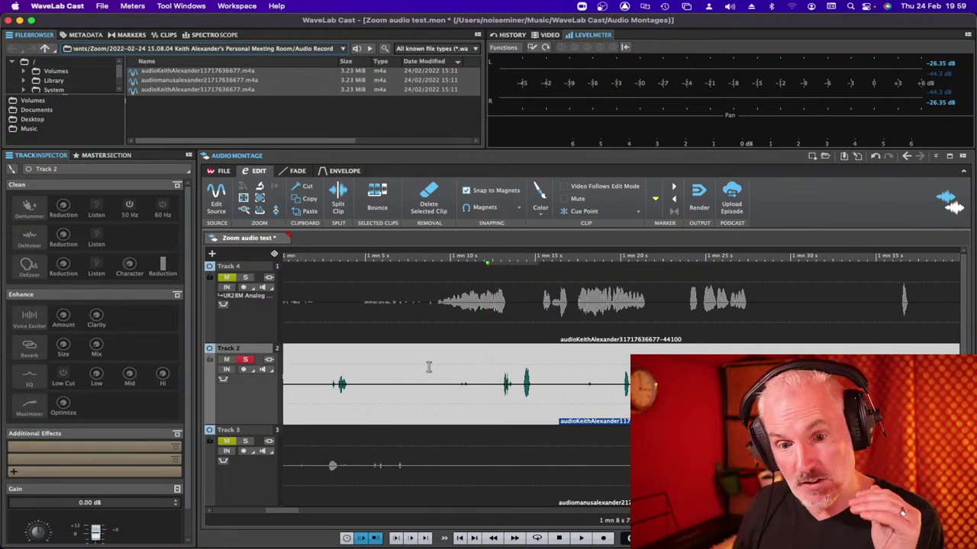
click(329, 360)
key(space)
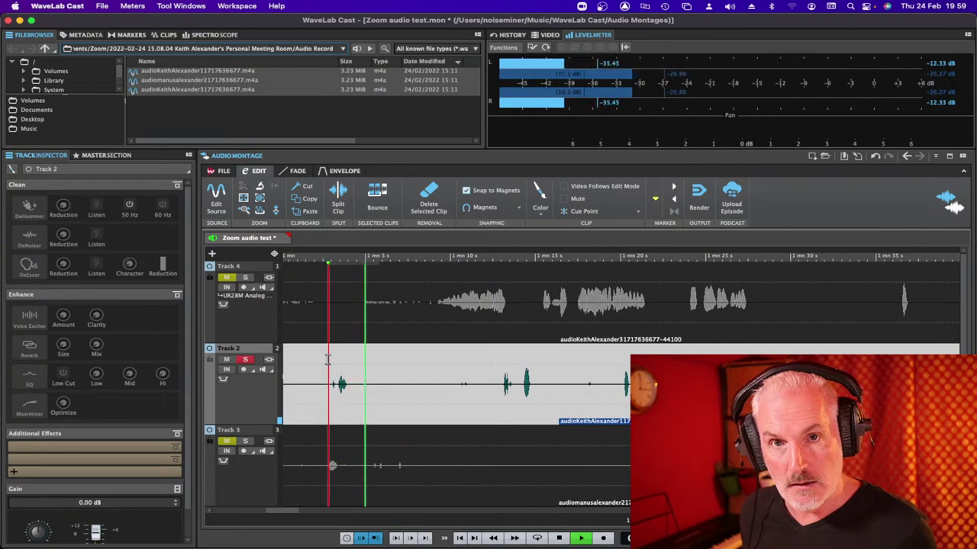
key(space)
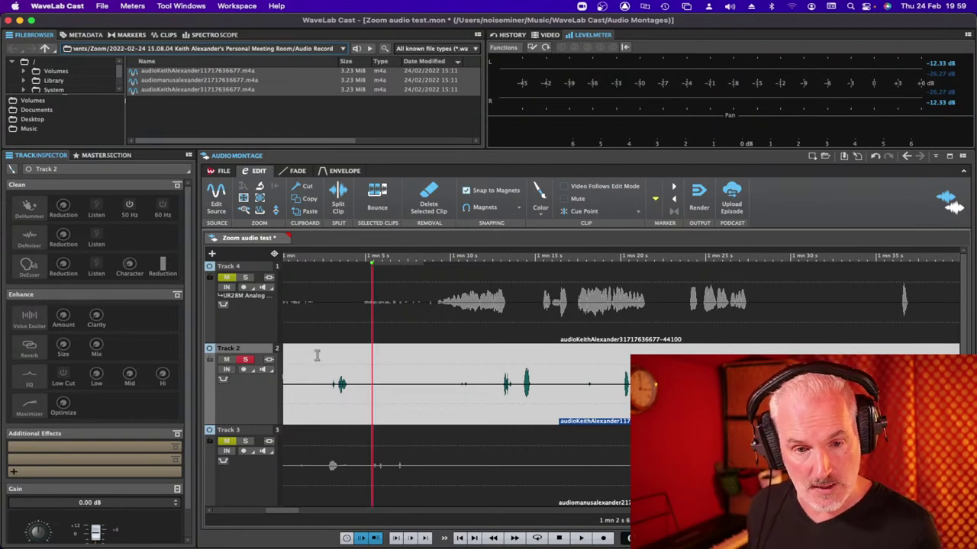
click(245, 359)
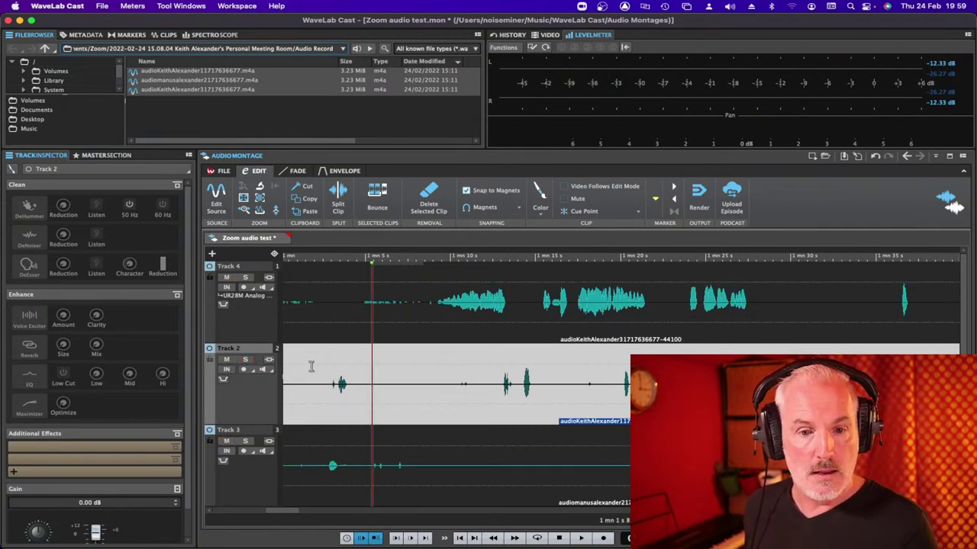
Select the time range from about 41 s to about 1 mn 3 s on Track 2.
scroll(437, 360, down, 2)
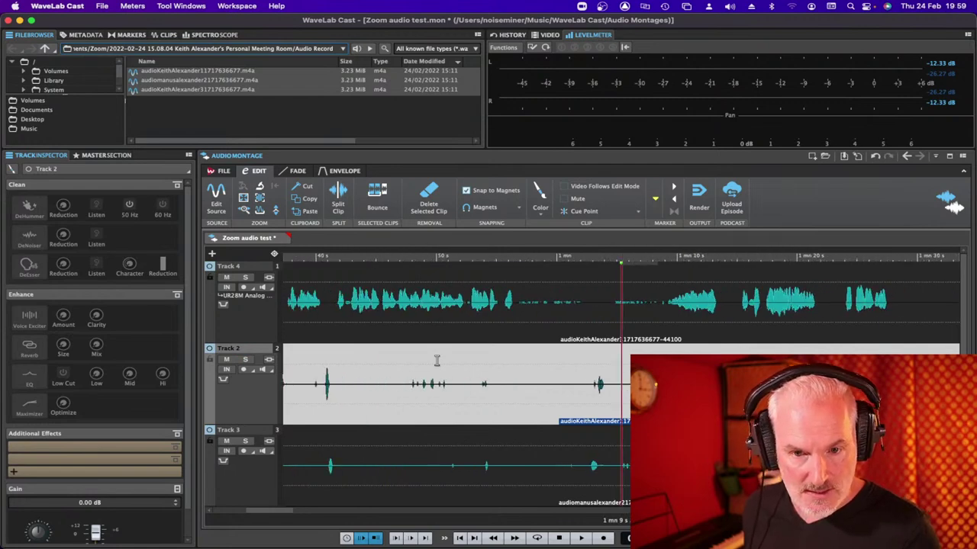
click(333, 369)
drag(333, 368, 597, 394)
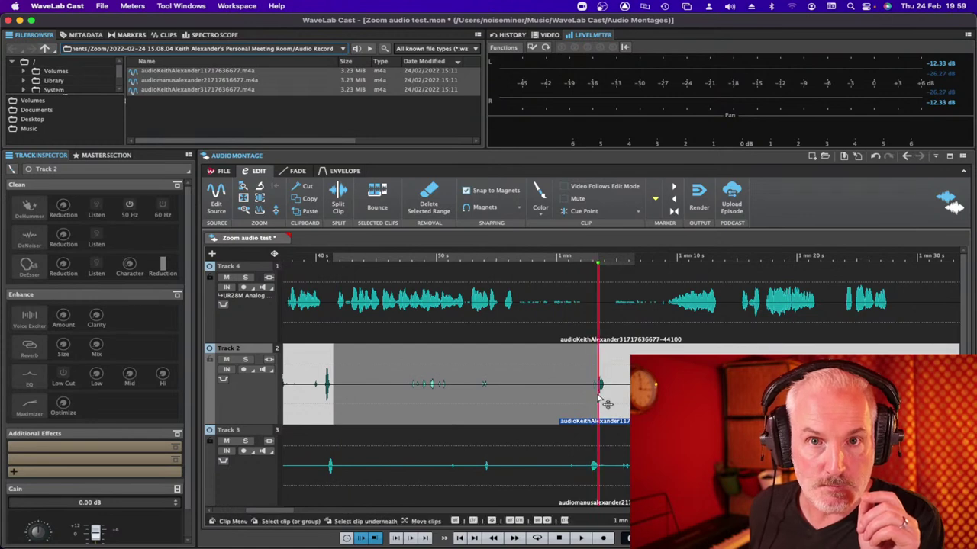
click(600, 399)
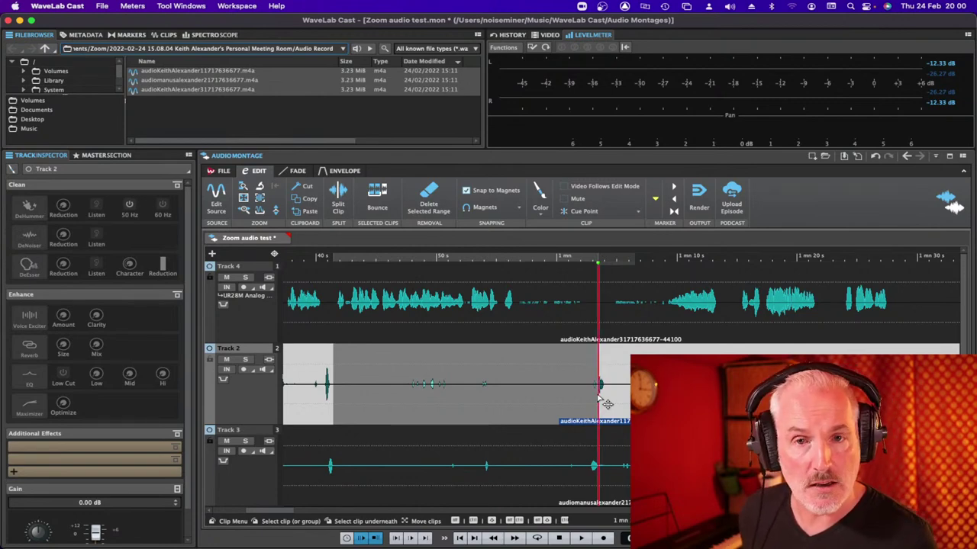
Place the playback cursor at about 53 s on Track 4 and solo the track.
click(473, 283)
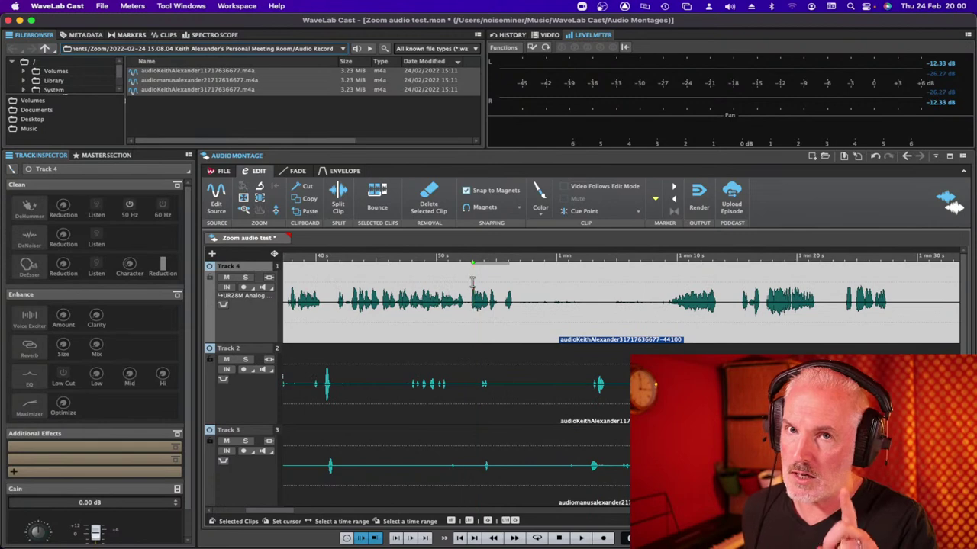
click(245, 280)
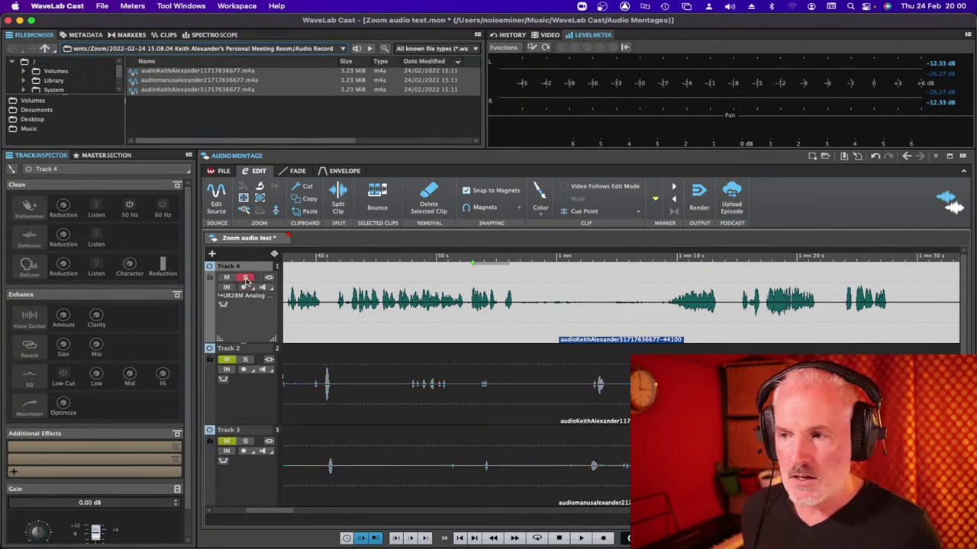
Switch to Zoom and start a new meeting.
key(super+Tab)
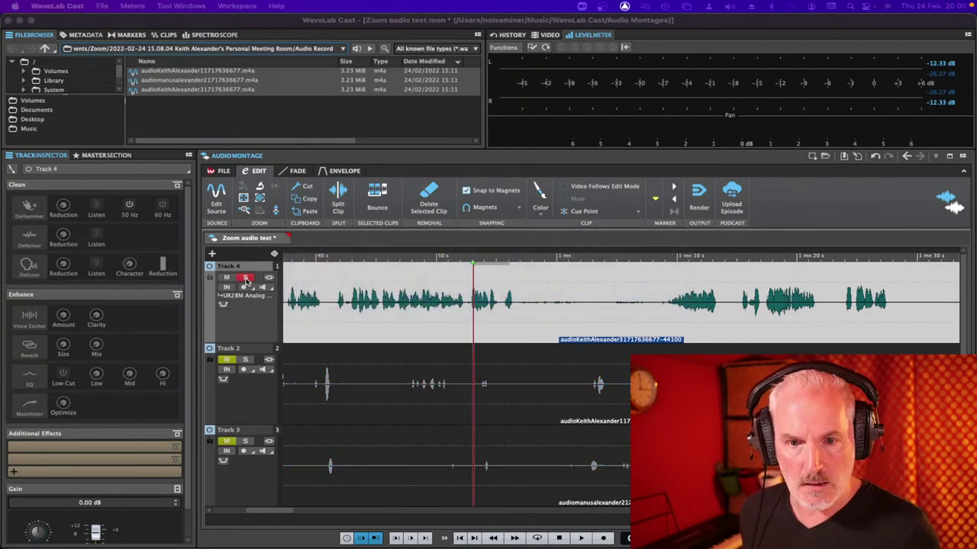
key(super+Tab)
key(super+Tab)
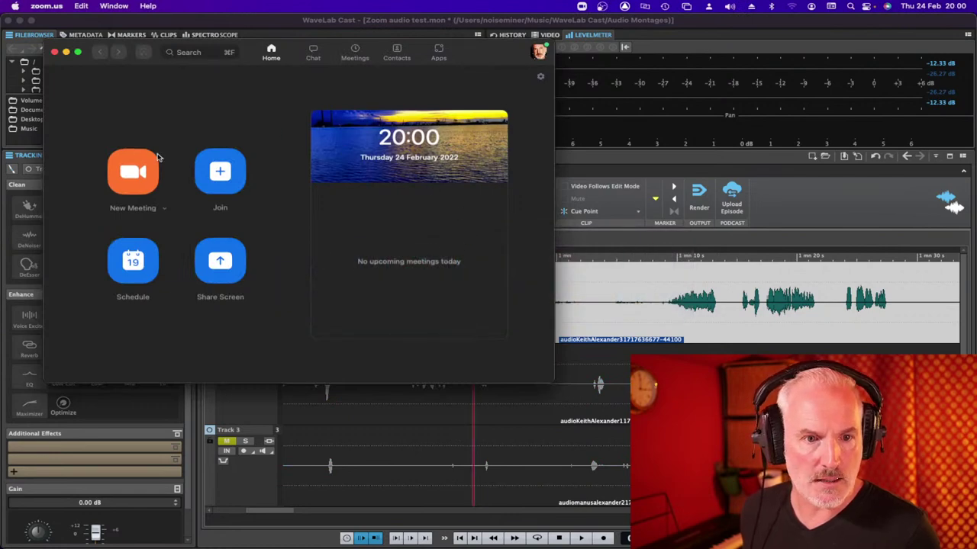
click(152, 162)
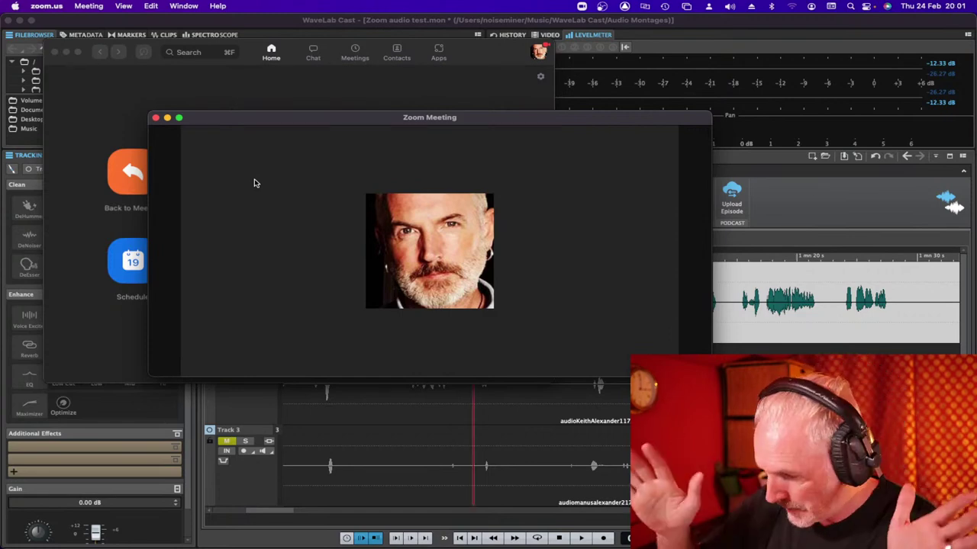
mouse_move(289, 134)
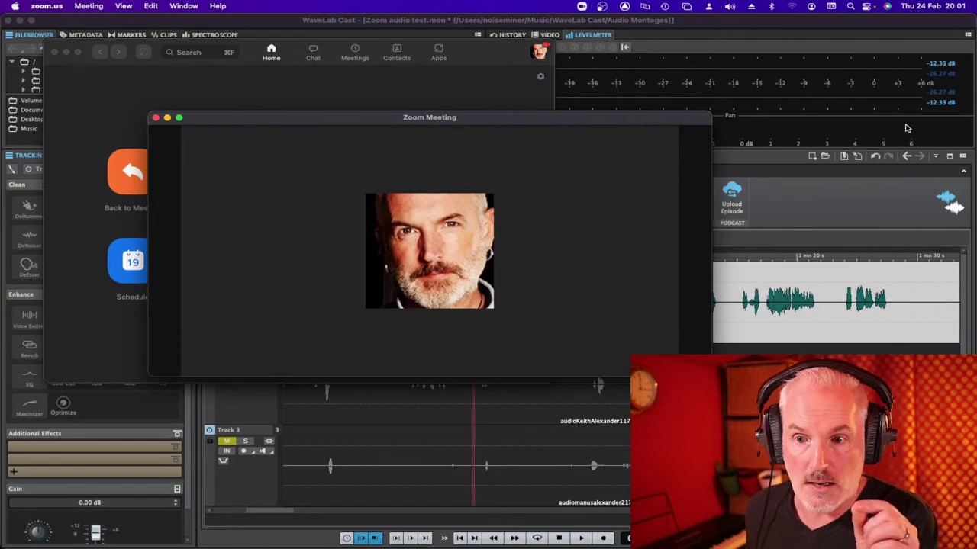
Return to WaveLab Cast and listen to the soloed Track 4 from about 53 s and from about 1 mn 9 s.
click(822, 208)
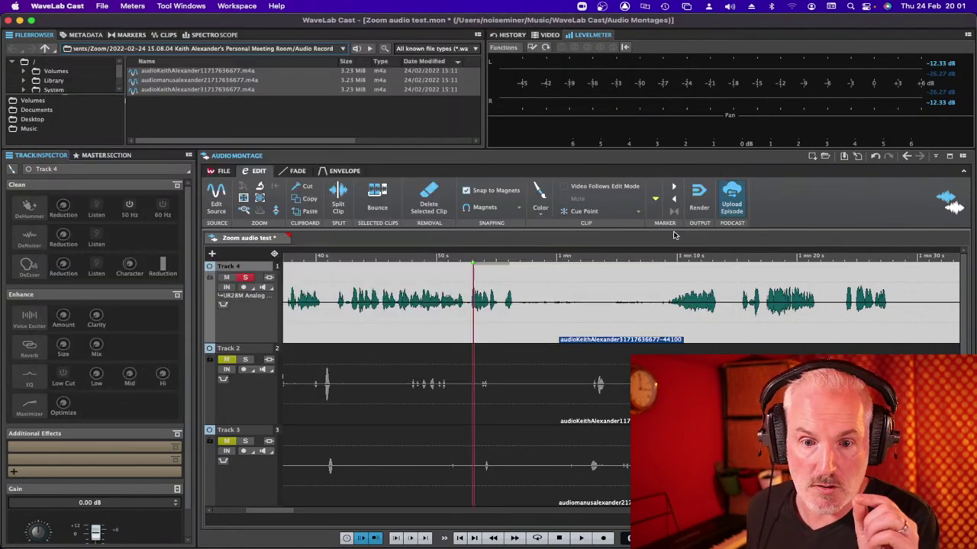
key(space)
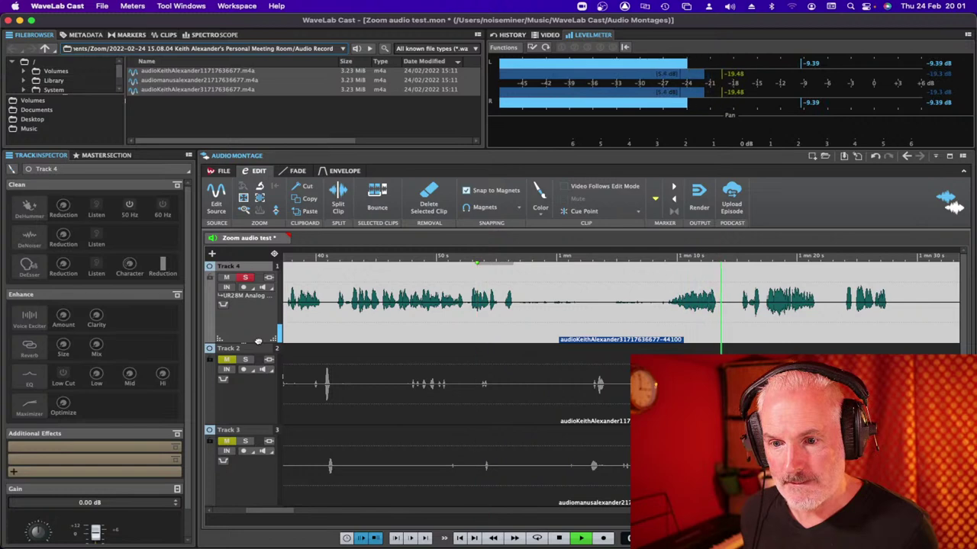
click(669, 288)
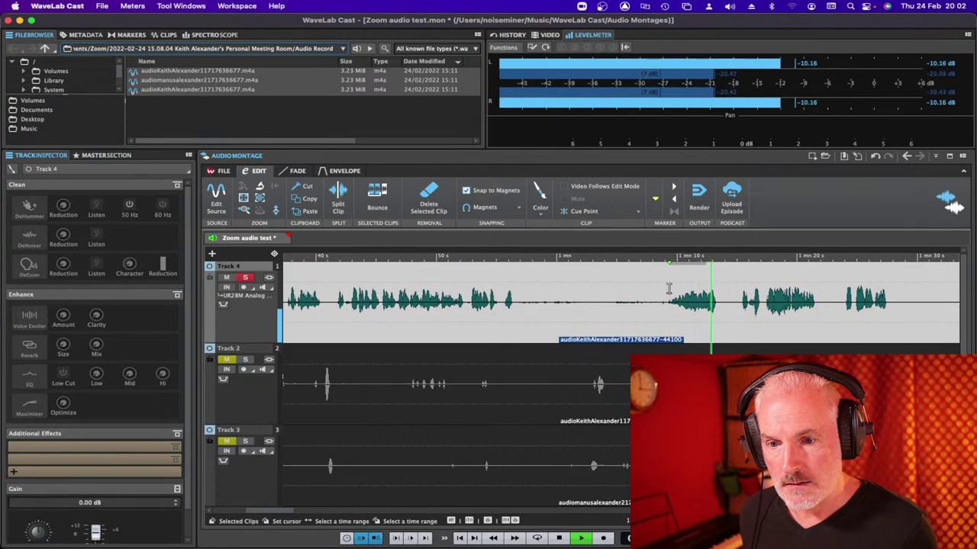
key(space)
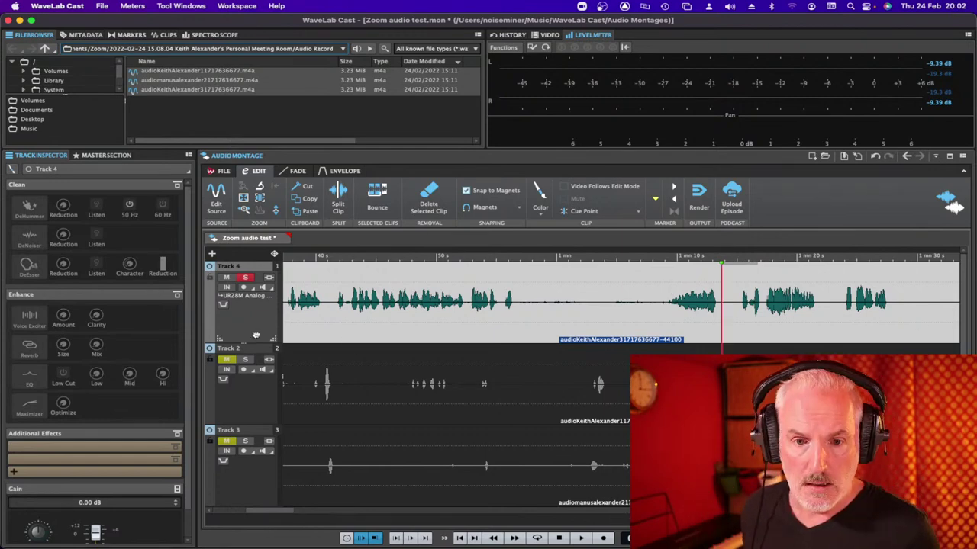
Release the Track 4 solo and listen to all tracks together from about 47 s.
click(380, 281)
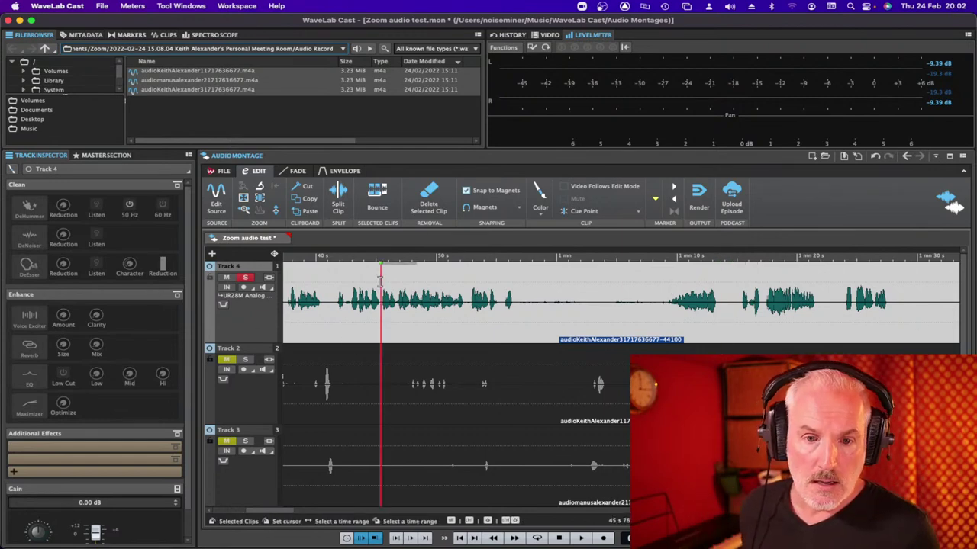
click(245, 279)
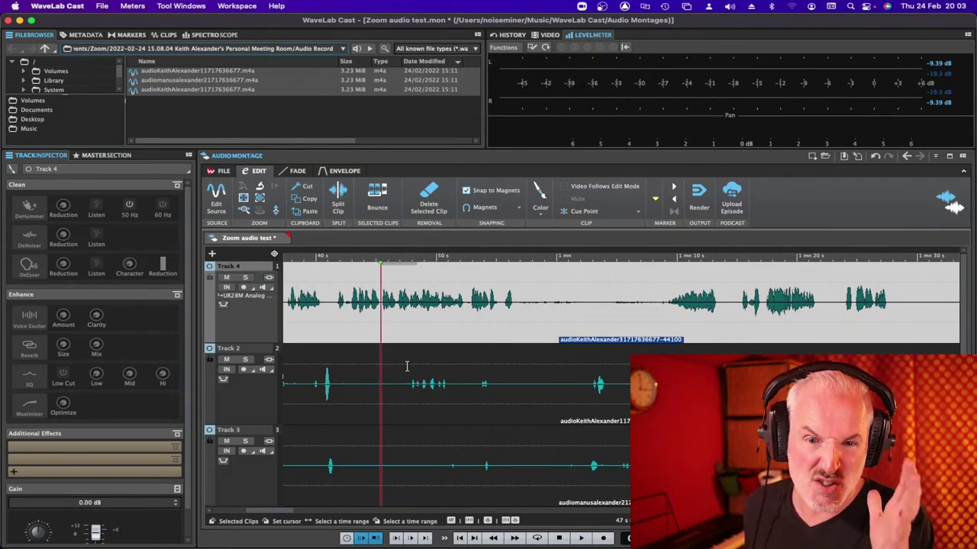
click(406, 367)
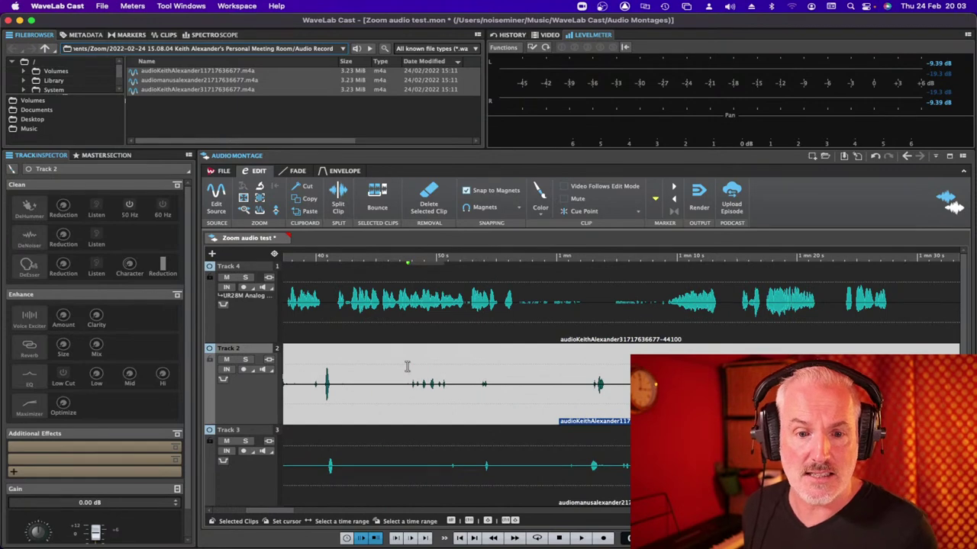
key(space)
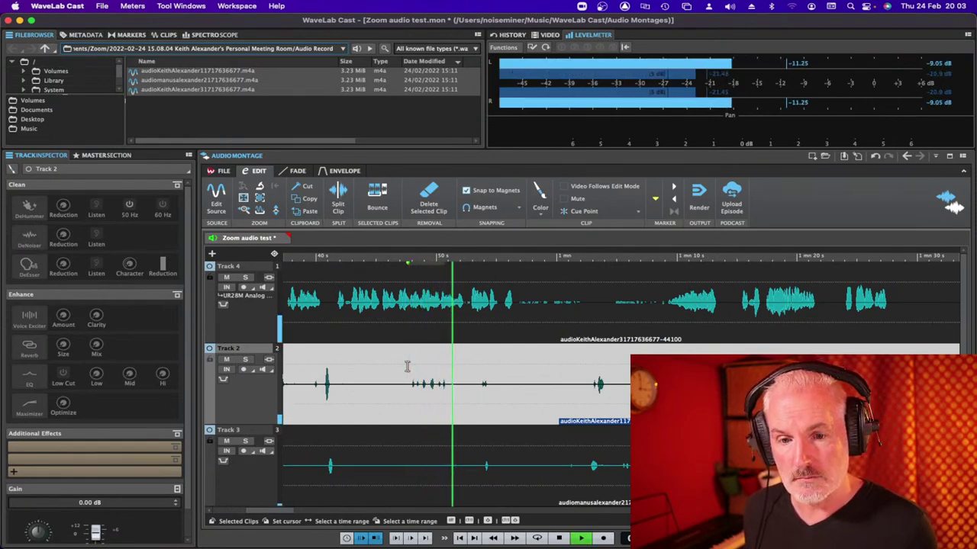
key(space)
Solo Track 2, listen to its clip on its own from about 47 s, and release the solo.
click(245, 360)
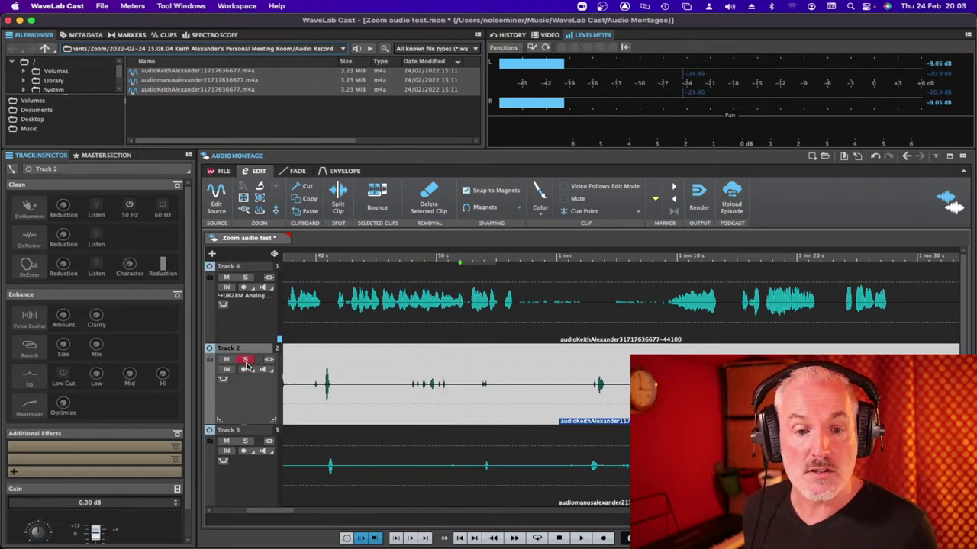
click(401, 369)
key(space)
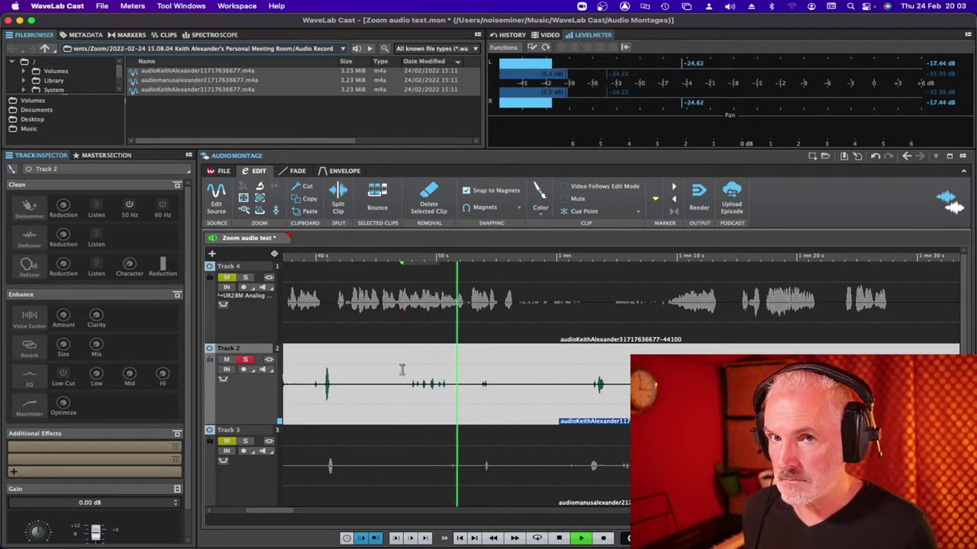
key(space)
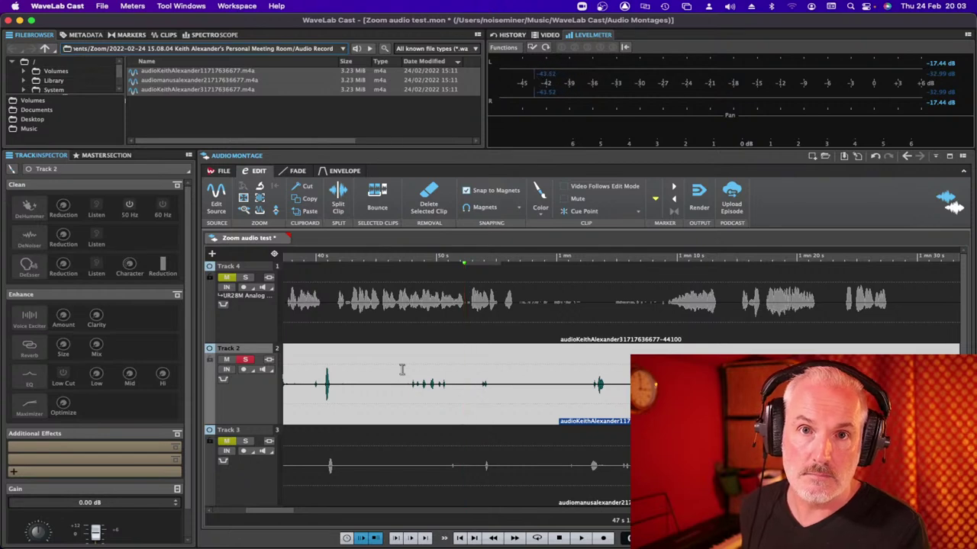
click(246, 359)
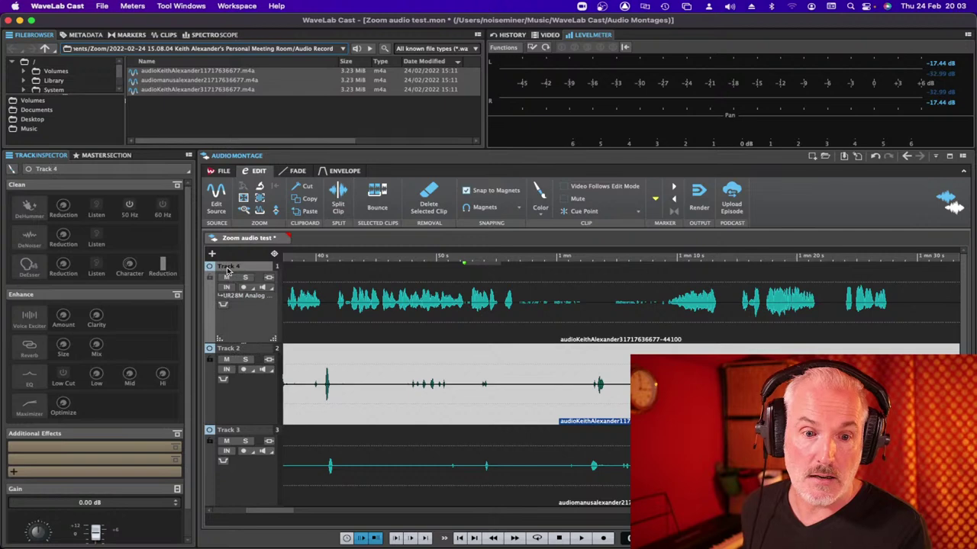
Rename Track 4 with the speaker's first name.
double_click(228, 267)
text(Keith)
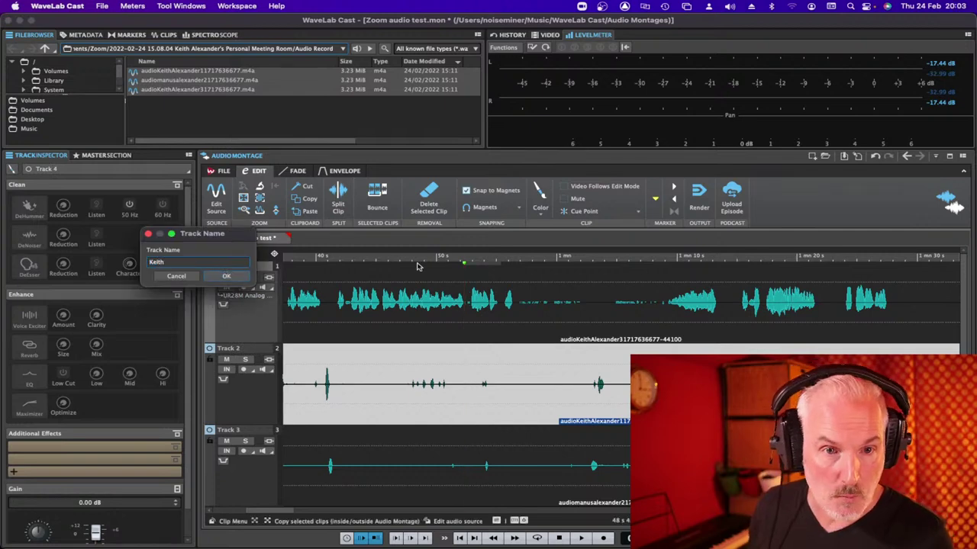
key(Return)
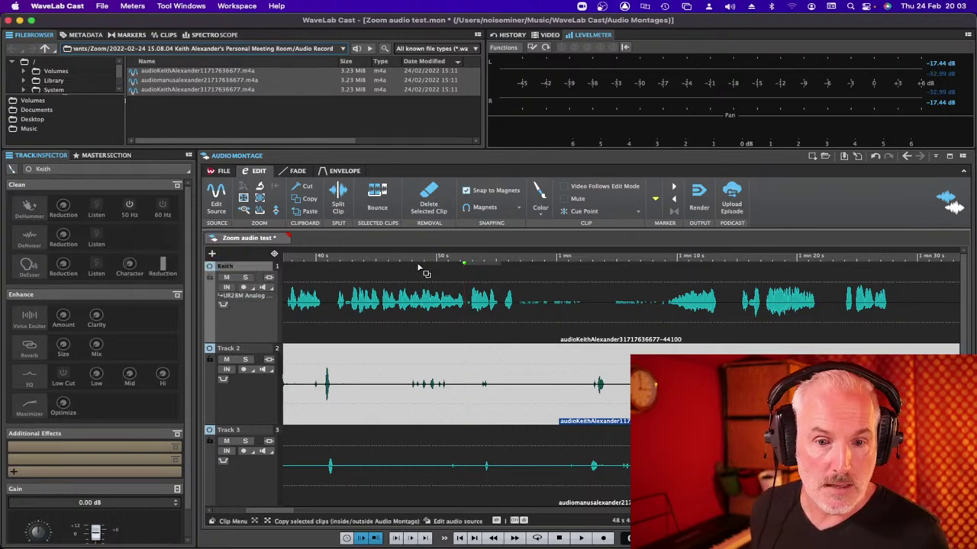
Rename Track 2 and Track 3 with their speakers' first names.
double_click(237, 349)
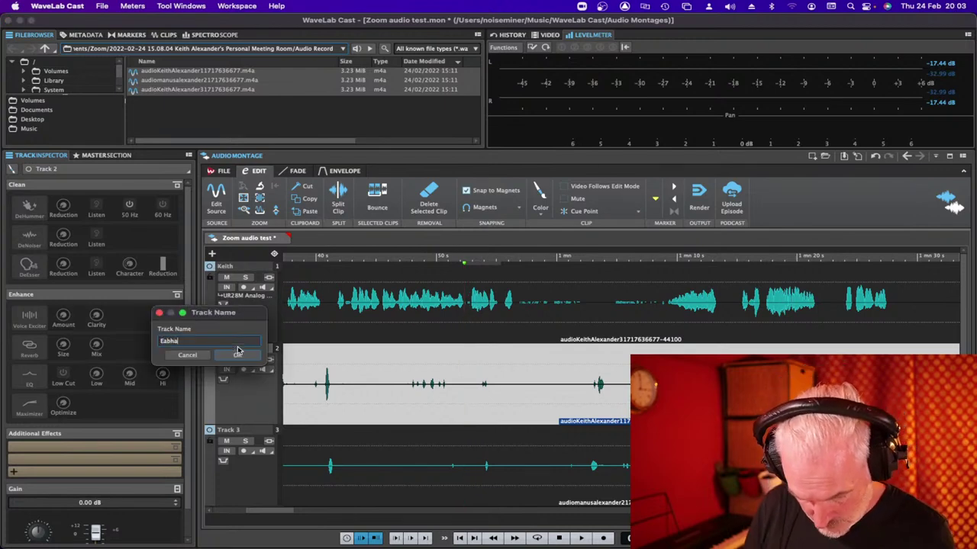
click(237, 354)
double_click(241, 432)
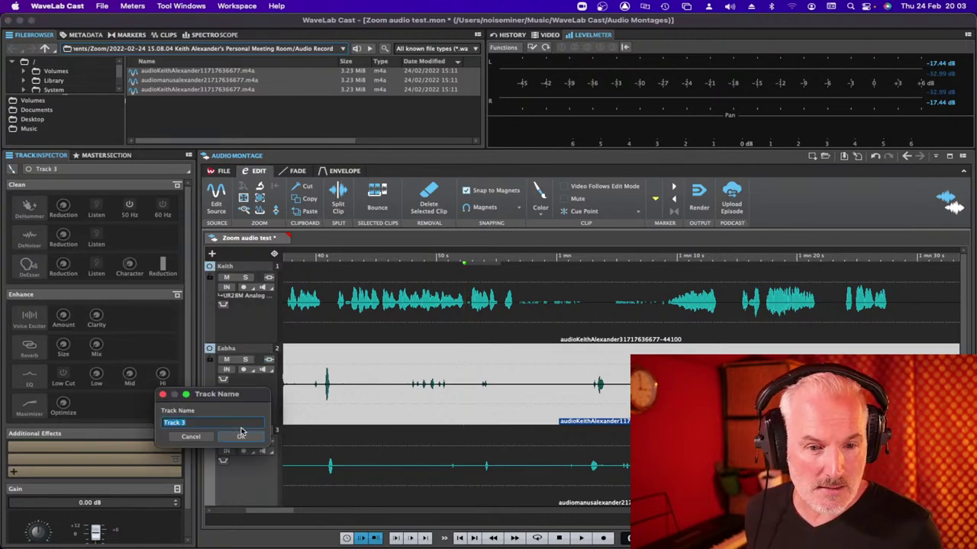
click(241, 435)
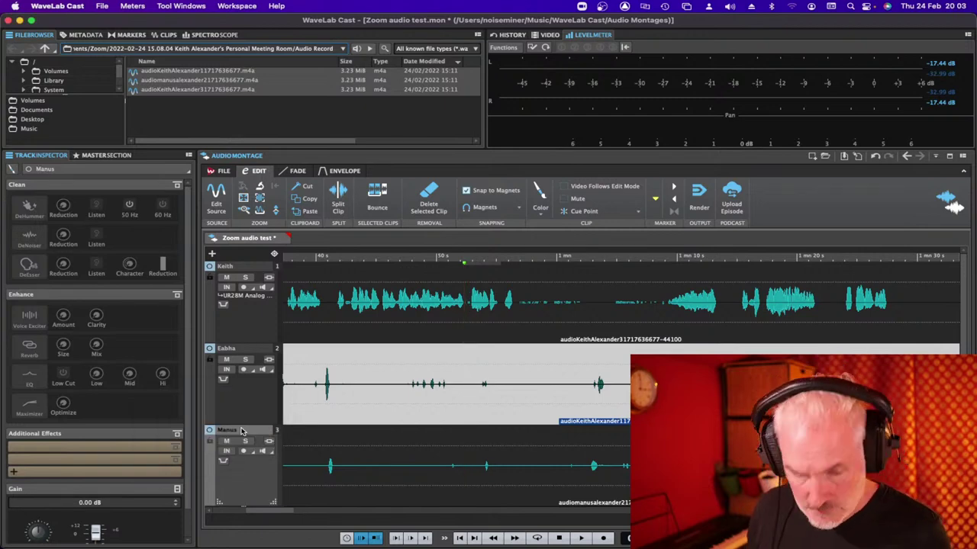
Set the track color of the first track to red and of the second track to green.
right_click(243, 319)
mouse_move(277, 325)
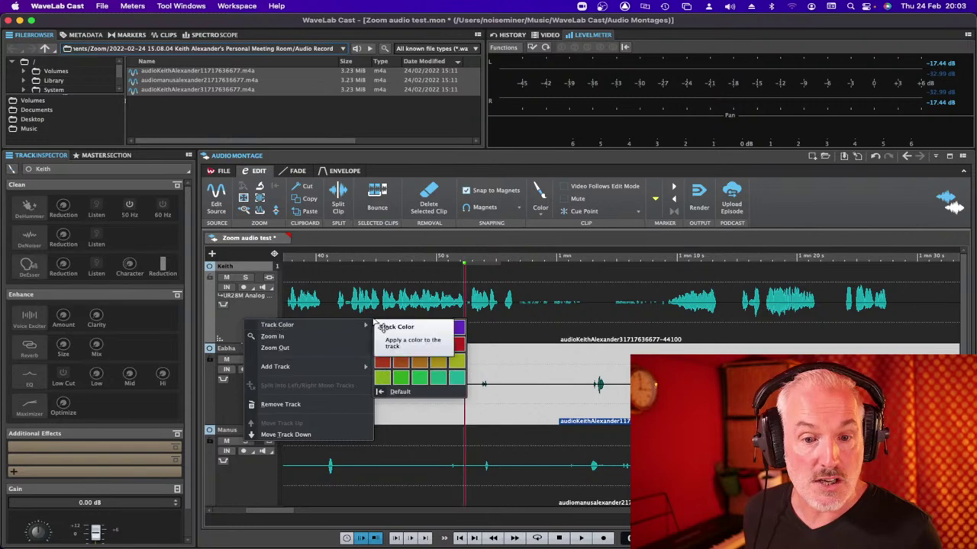
click(458, 343)
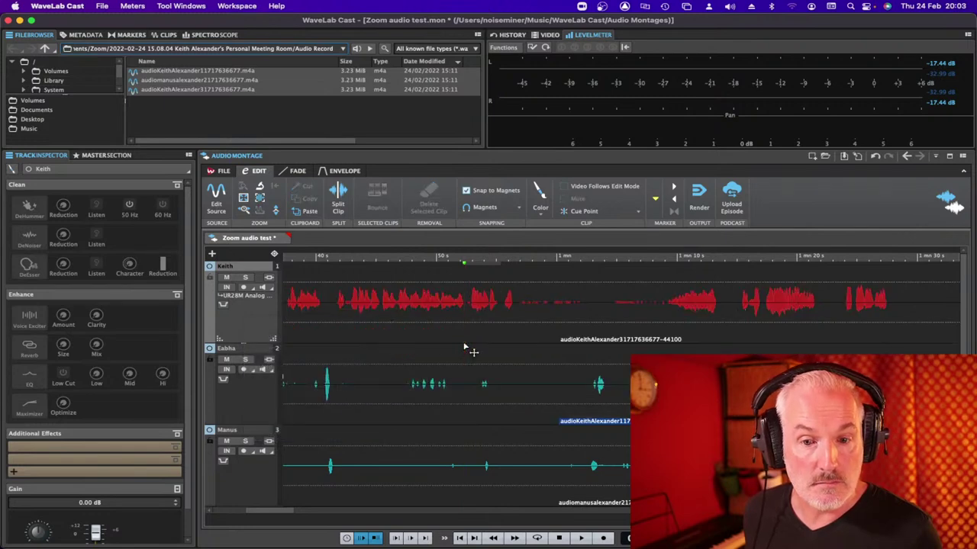
right_click(245, 392)
mouse_move(311, 399)
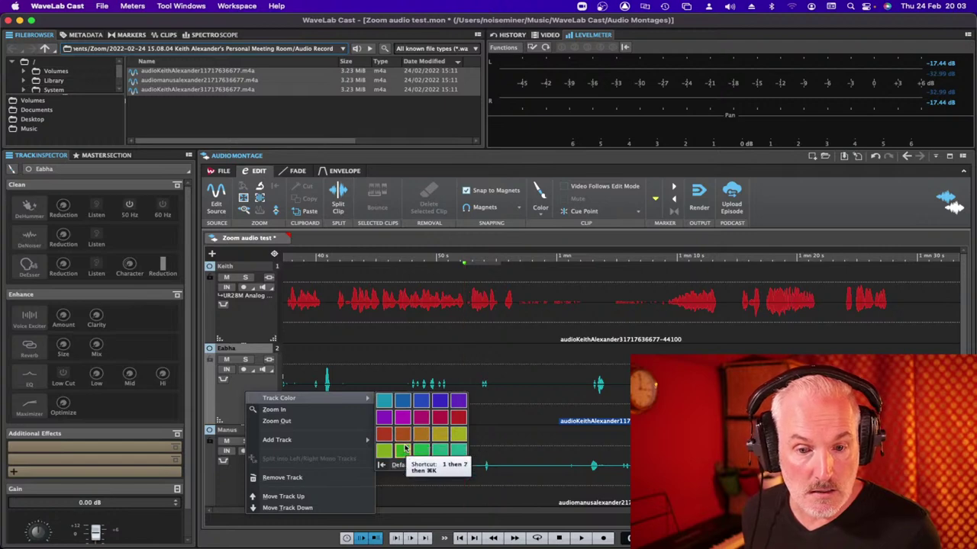
click(405, 451)
Set the track color of the third track to purple.
click(229, 492)
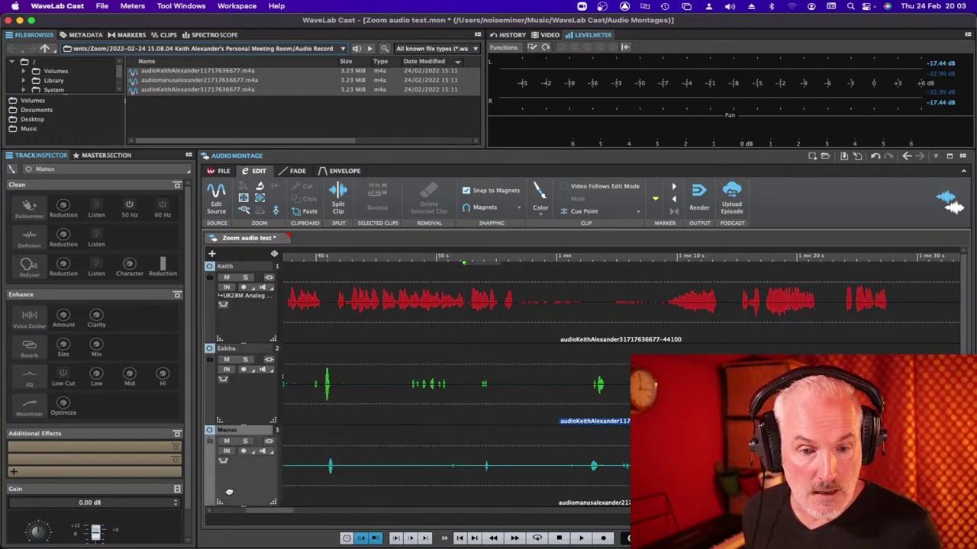
right_click(229, 492)
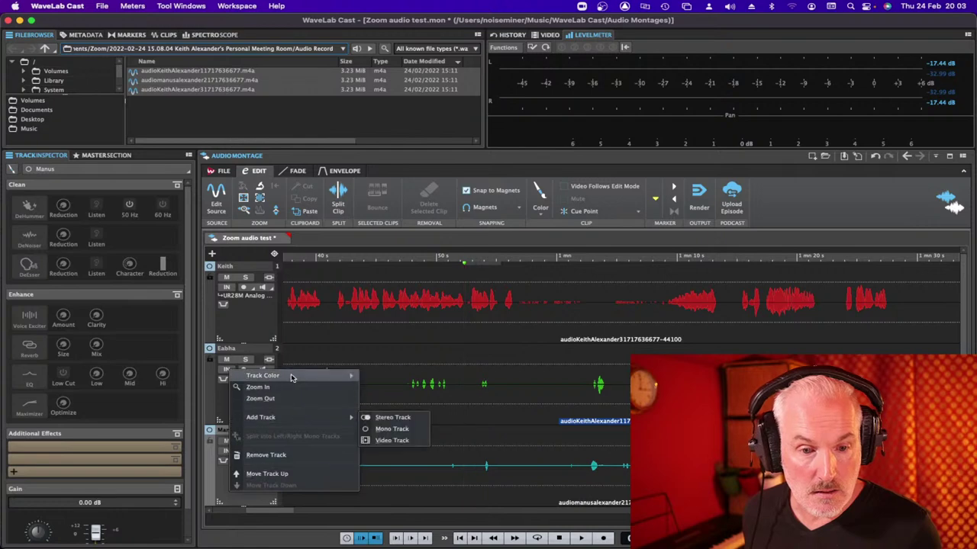
mouse_move(294, 377)
click(369, 395)
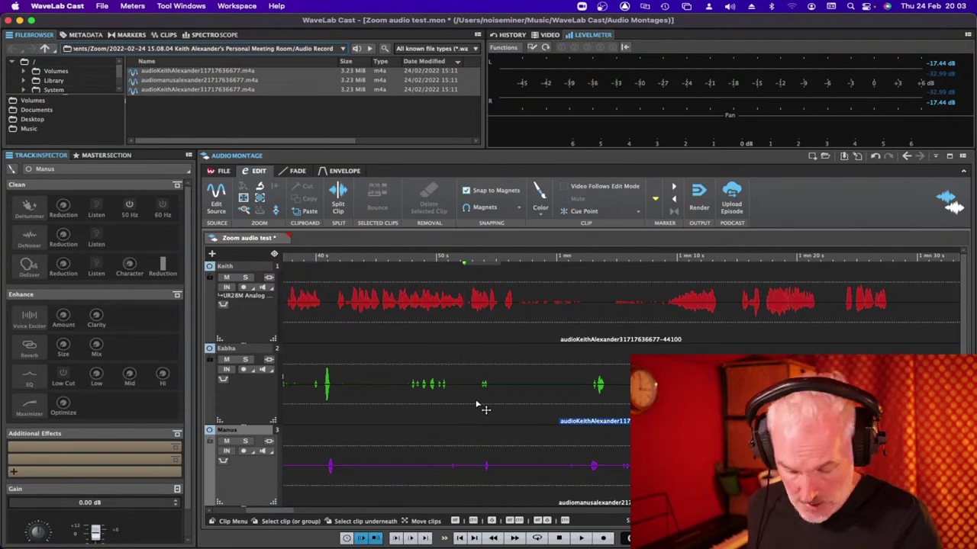
Select the second track's clip and listen to the montage from about 1 mn 40 s.
key(h)
key(h)
key(h)
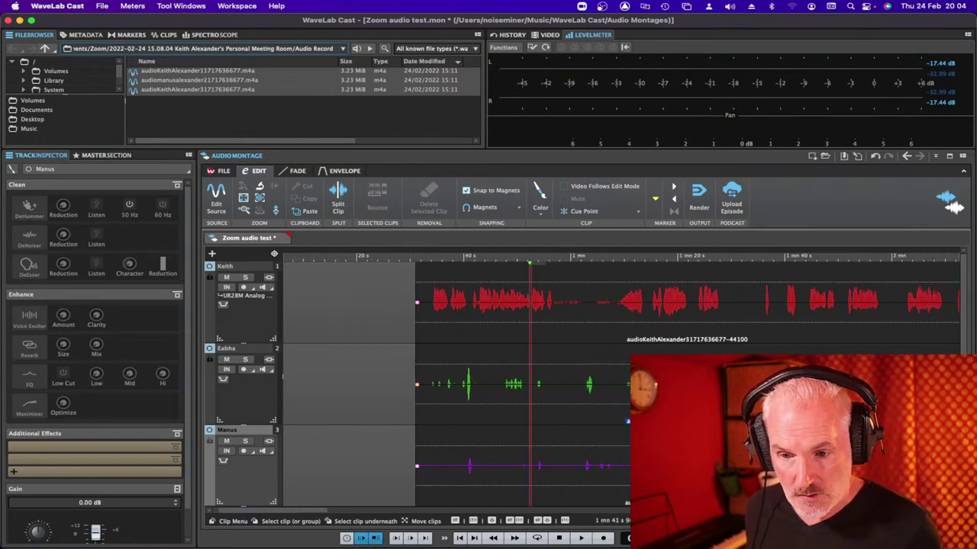
click(283, 376)
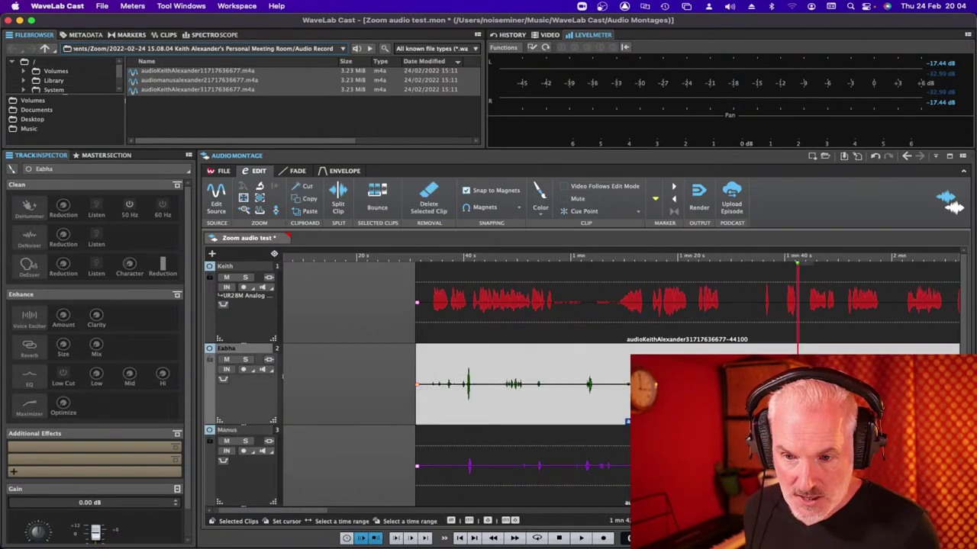
key(space)
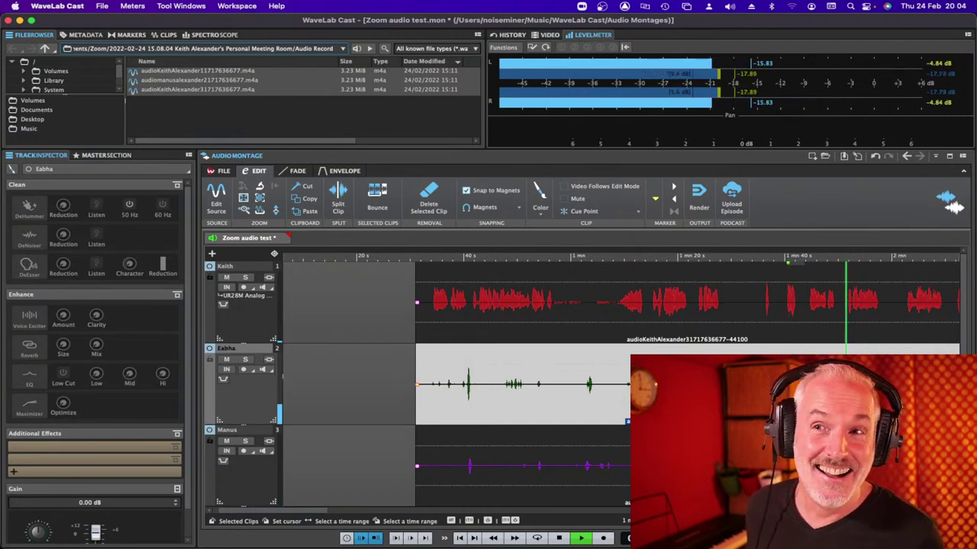
key(space)
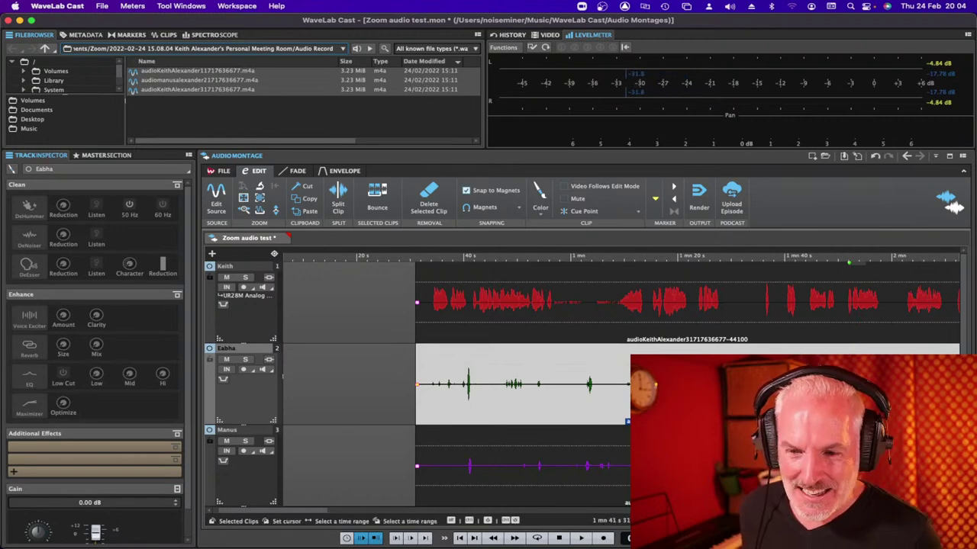
Delete the second track's audio from about 1 mn 22 s to 1 mn 42 s and the third's from about 1 mn 3 s to 1 mn 22 s.
drag(796, 381, 691, 381)
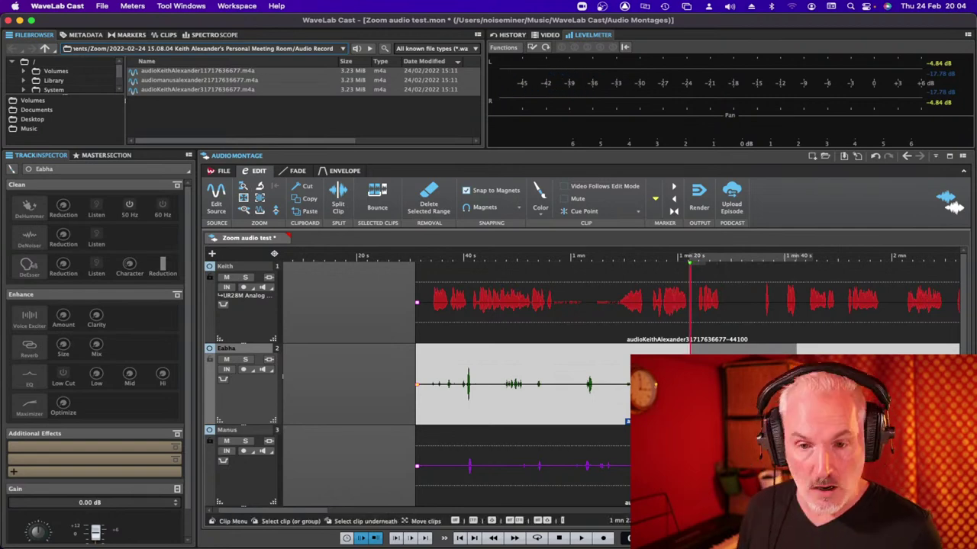
click(691, 313)
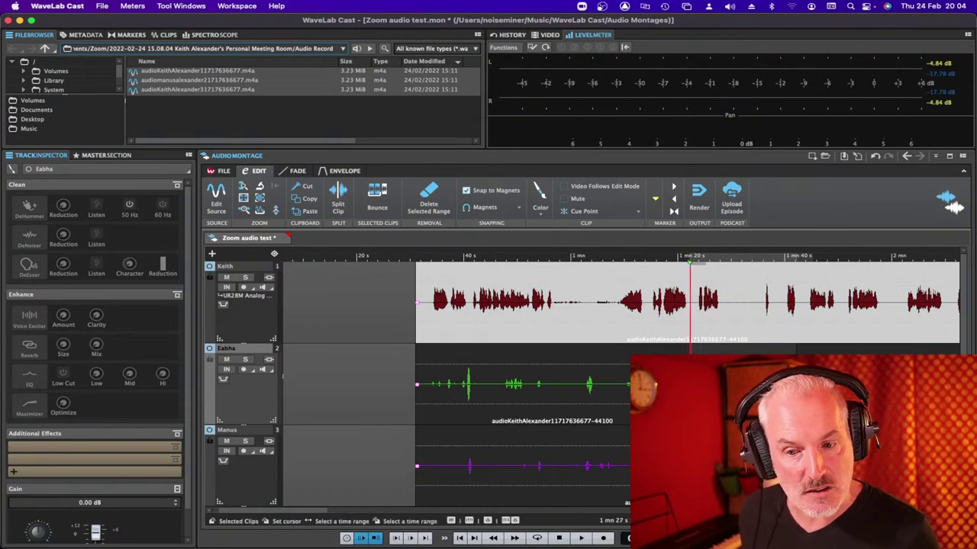
drag(690, 473, 589, 479)
click(599, 489)
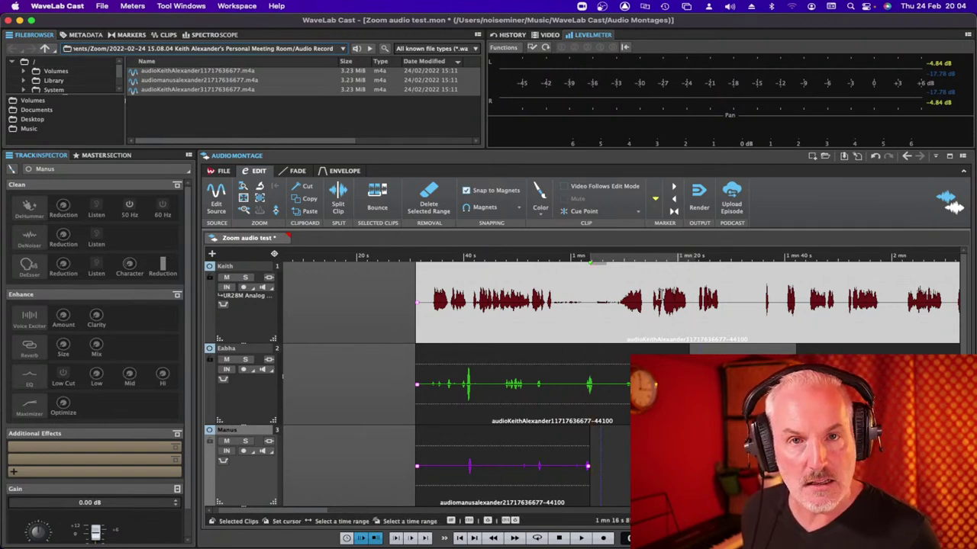
Go to the part after the deleted sections and listen to all tracks from about 1 mn 50 s to 2 mn.
key(h)
key(h)
key(h)
key(h)
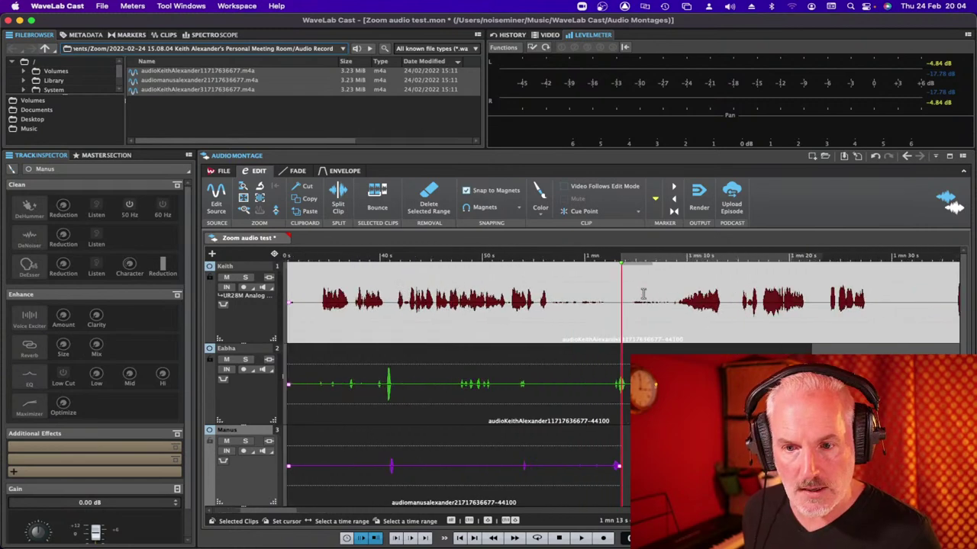
key(h)
key(h)
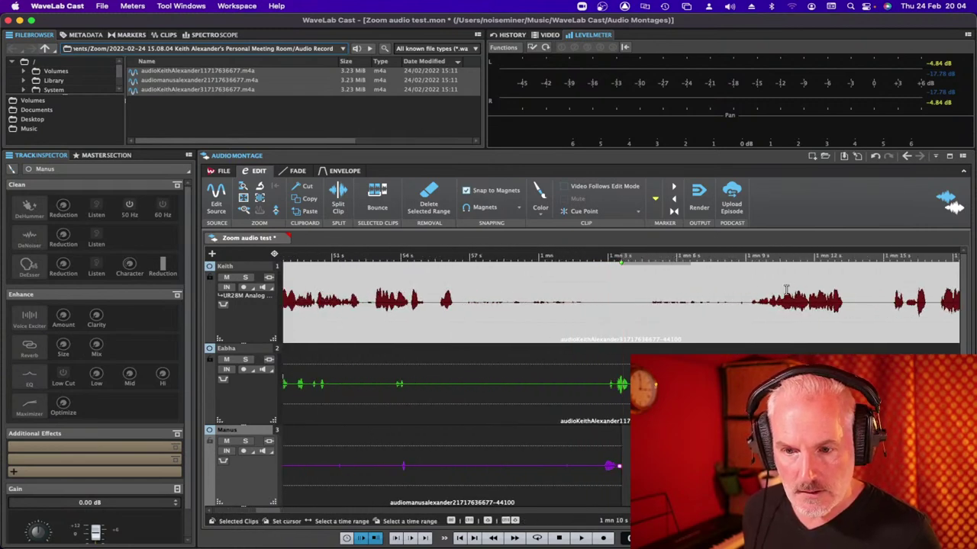
scroll(786, 290, right, 10)
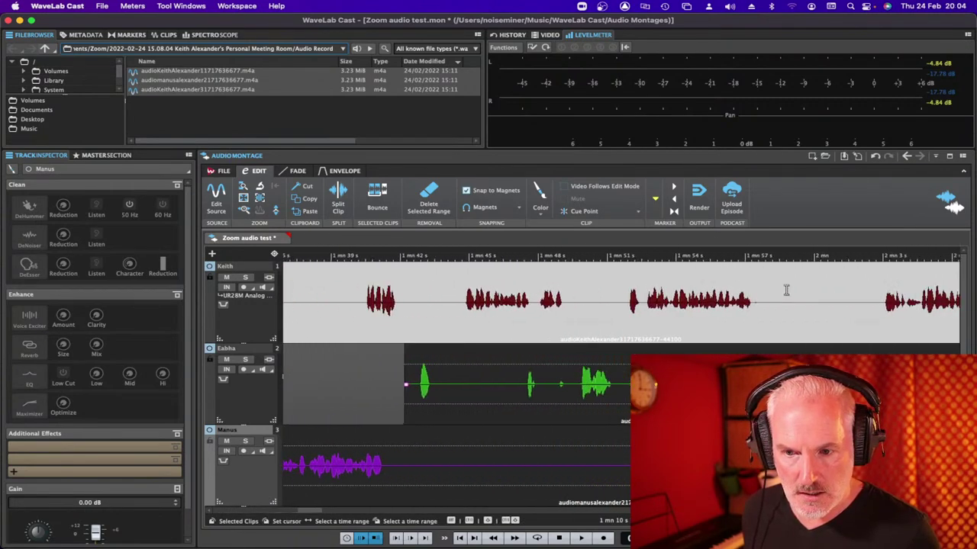
scroll(786, 290, right, 2)
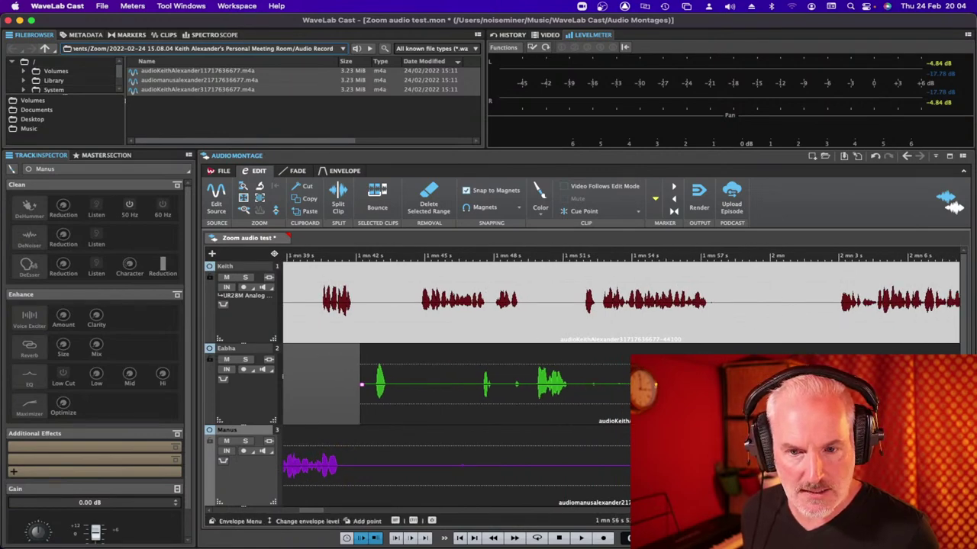
click(540, 290)
key(space)
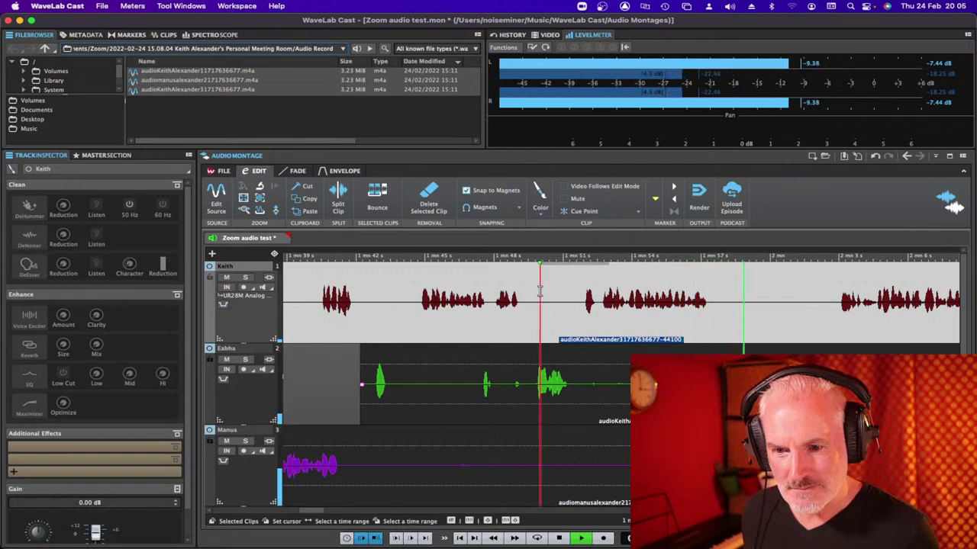
key(space)
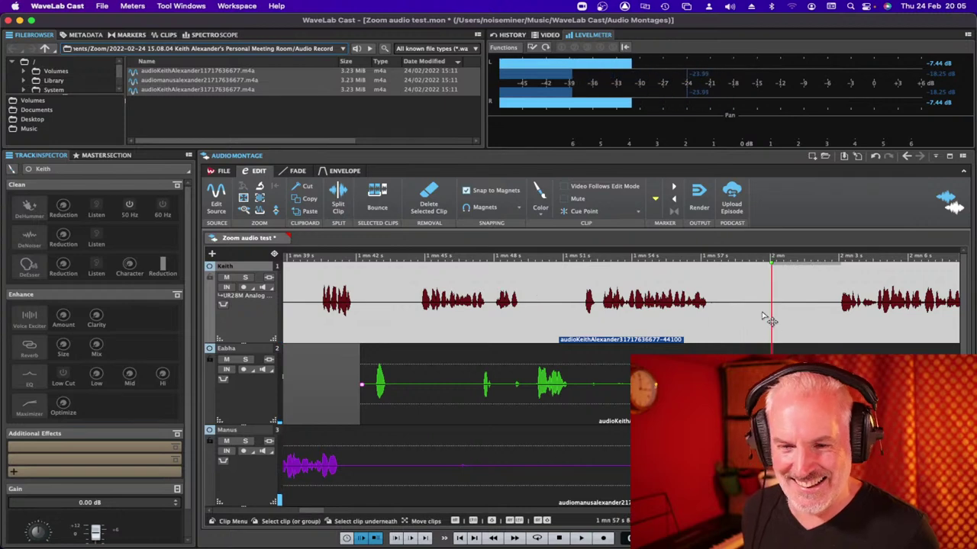
Delete the second track's audio from about 1 mn 51 s to 2 mn 6 s and the third's from about 1 mn 51 s to 1 mn 58 s.
click(569, 369)
drag(568, 368, 907, 382)
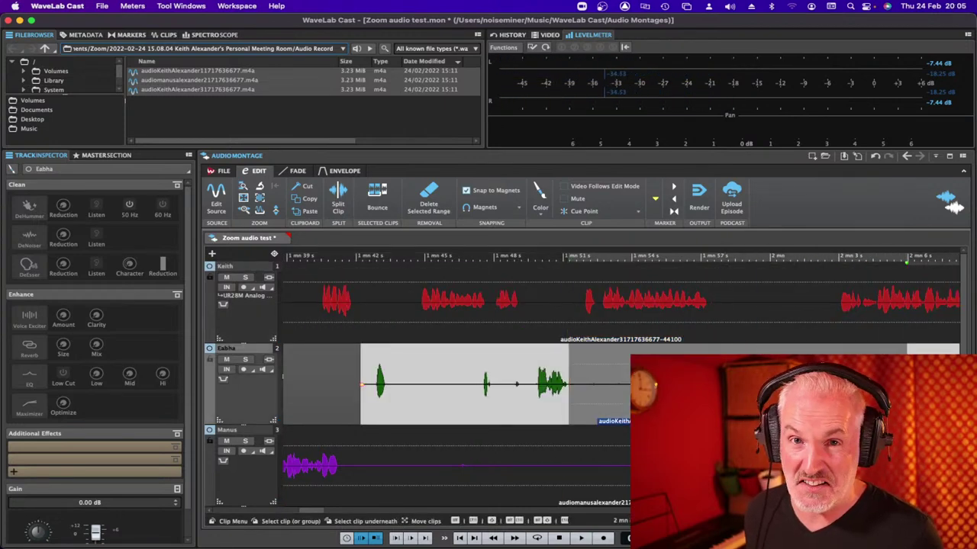
click(907, 305)
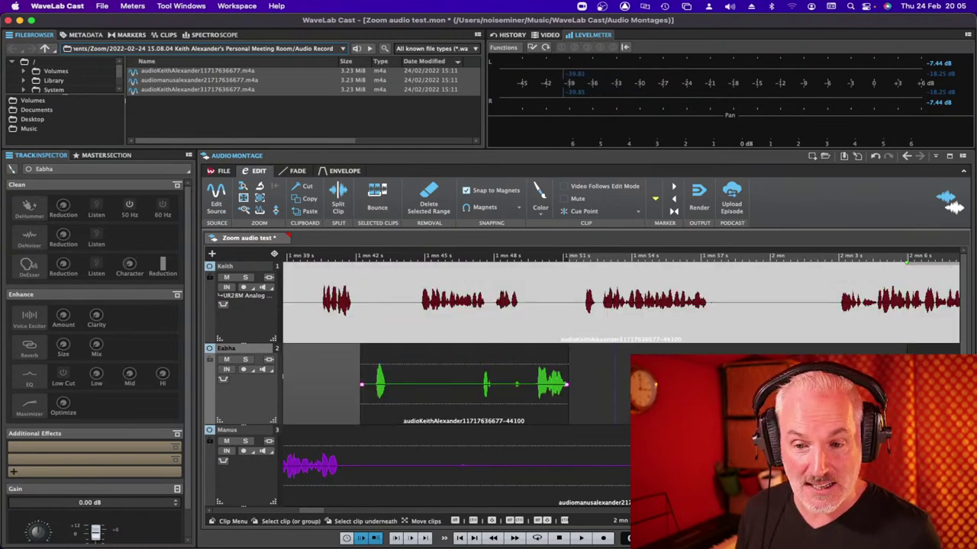
drag(737, 461, 569, 463)
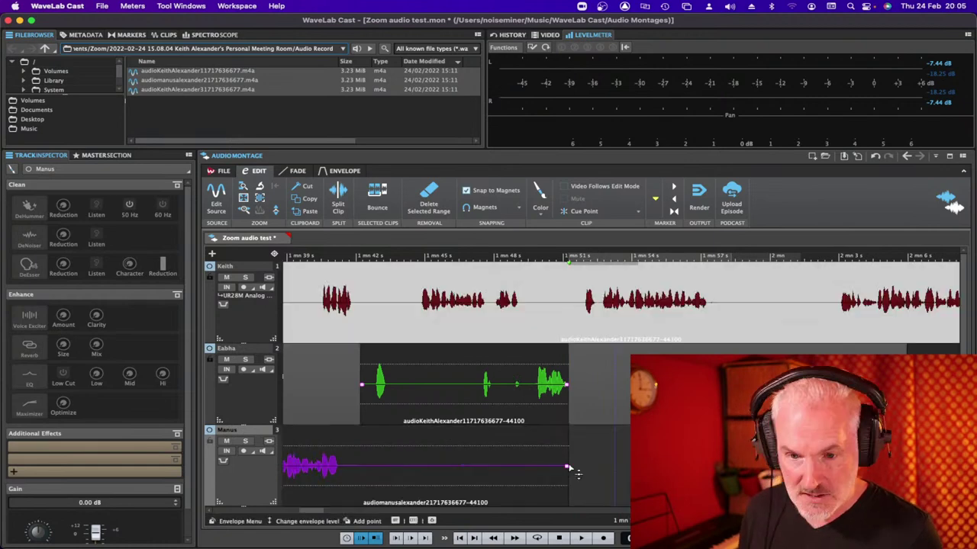
Listen from about 1 mn 50 s to check the first track's speech without the removed background audio.
click(557, 287)
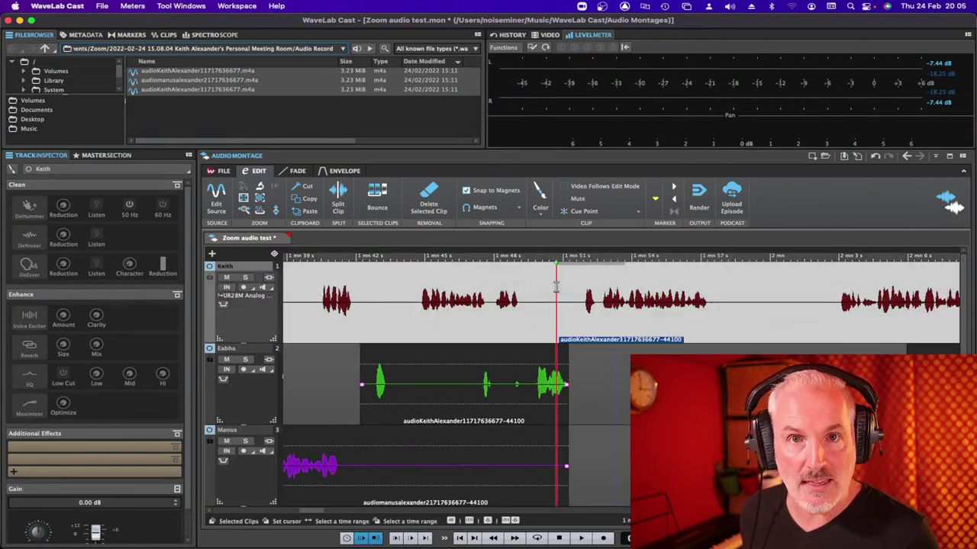
click(534, 283)
key(space)
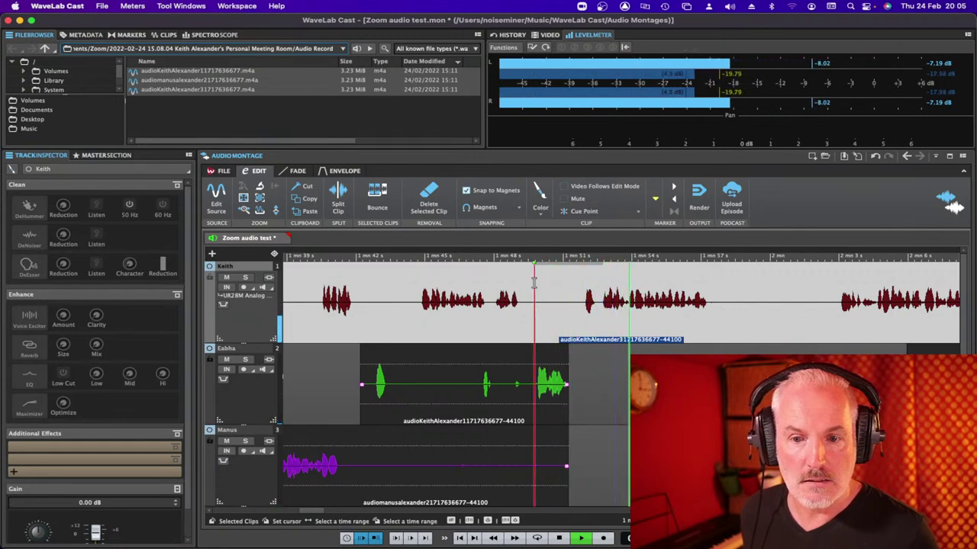
key(space)
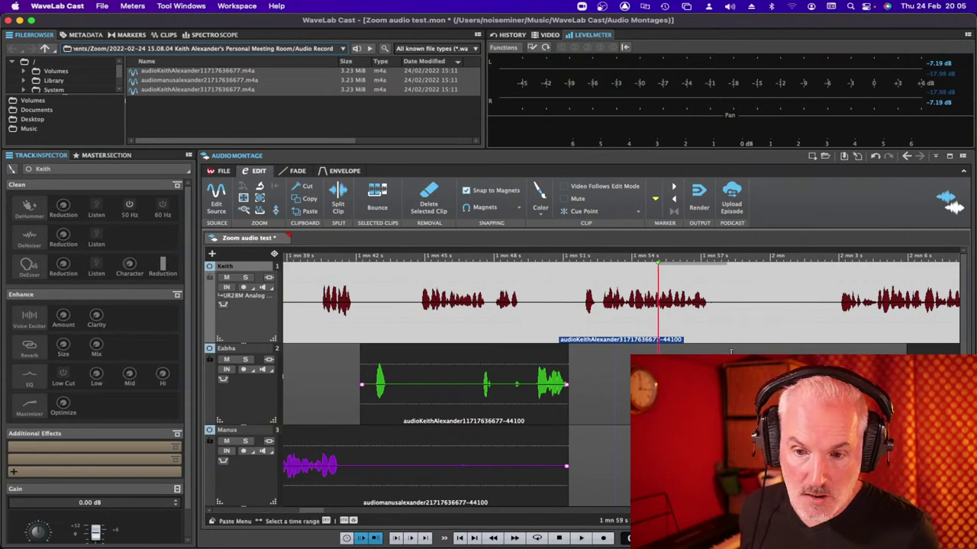
Delete the silent stretch on the first track from about 1 mn 57 s to 2 mn 3 s.
drag(710, 290, 839, 316)
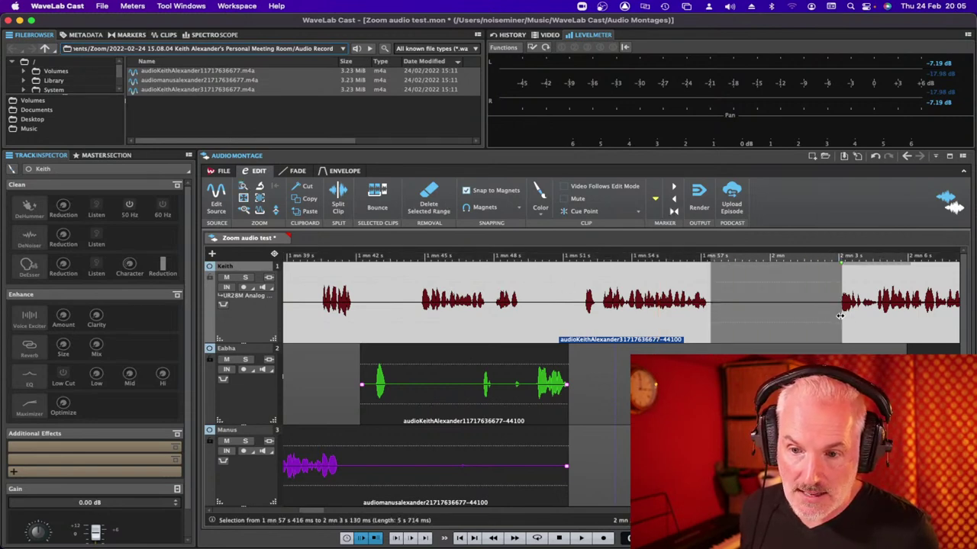
key(Delete)
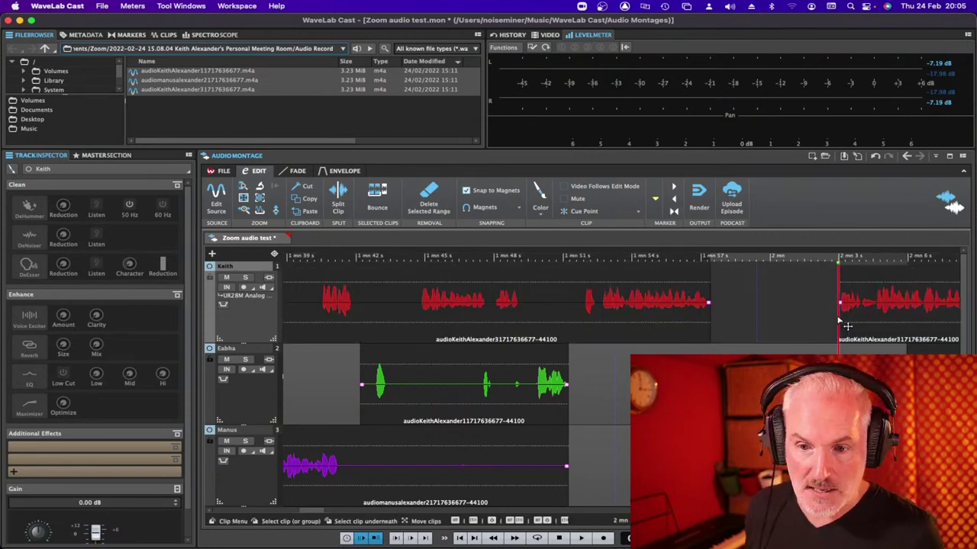
click(699, 286)
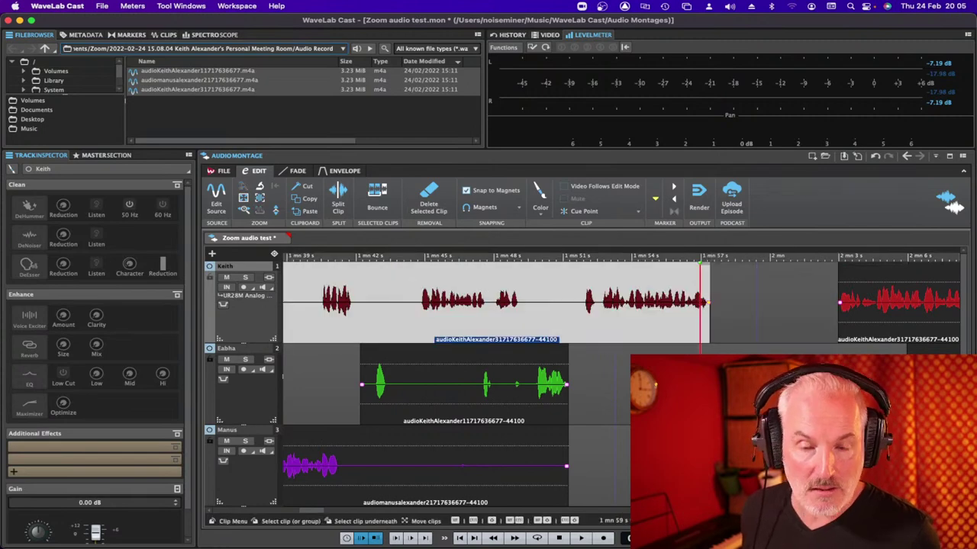
scroll(621, 380, right, 10)
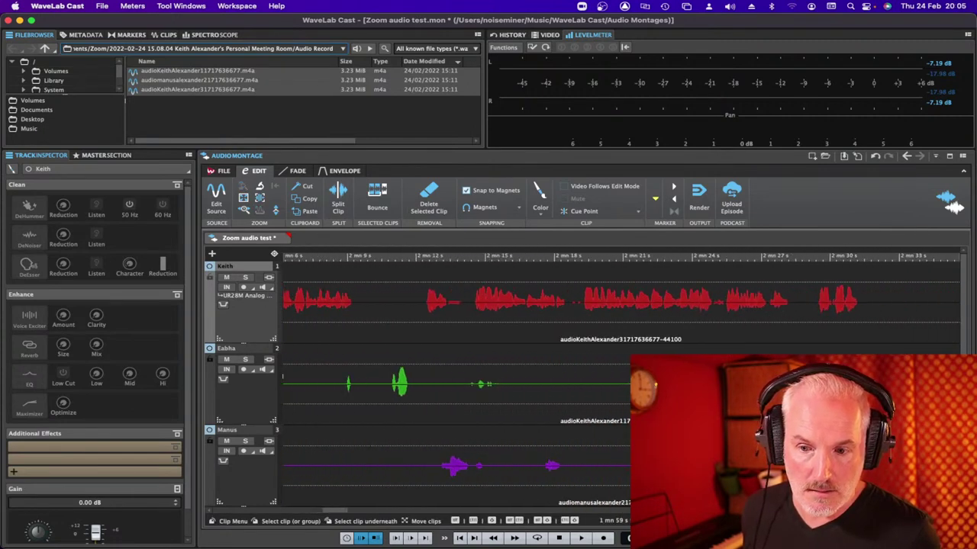
scroll(621, 380, right, 3)
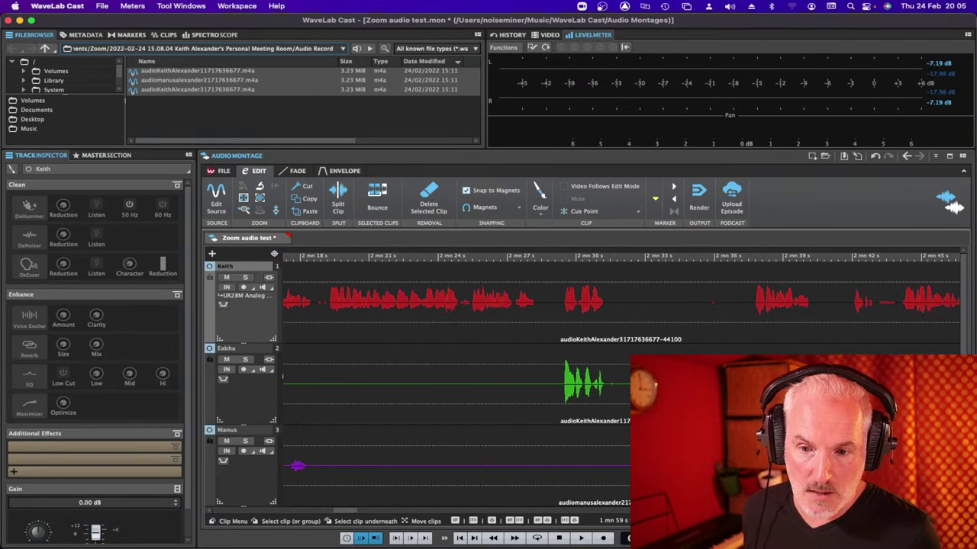
scroll(621, 380, right, 4)
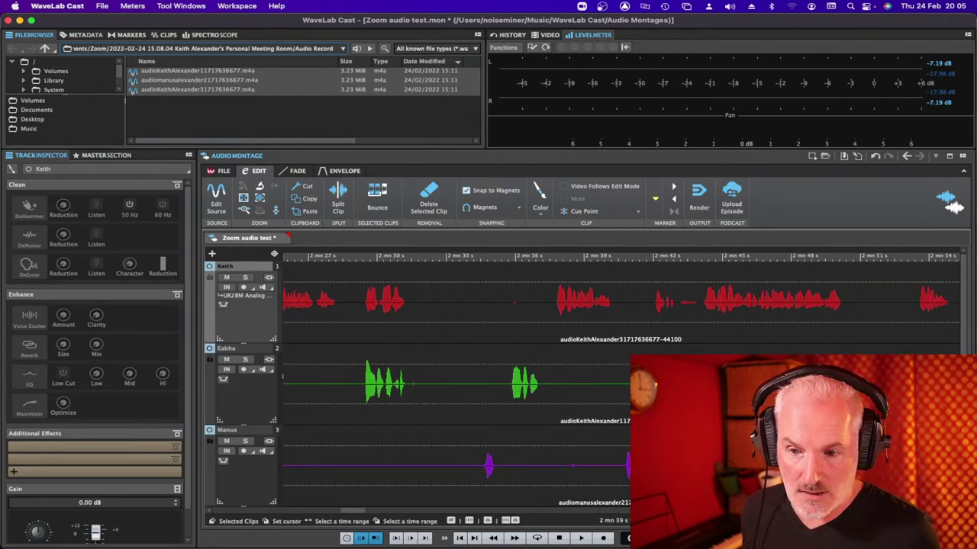
scroll(621, 380, right, 10)
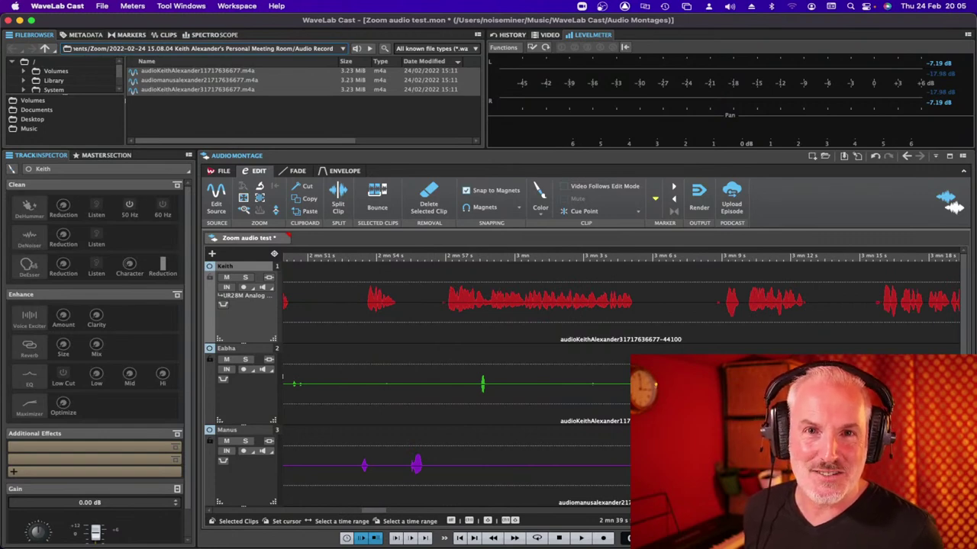
Go to the part around 3 mn 9 s and listen to all tracks up to about 3 mn 18 s.
click(606, 321)
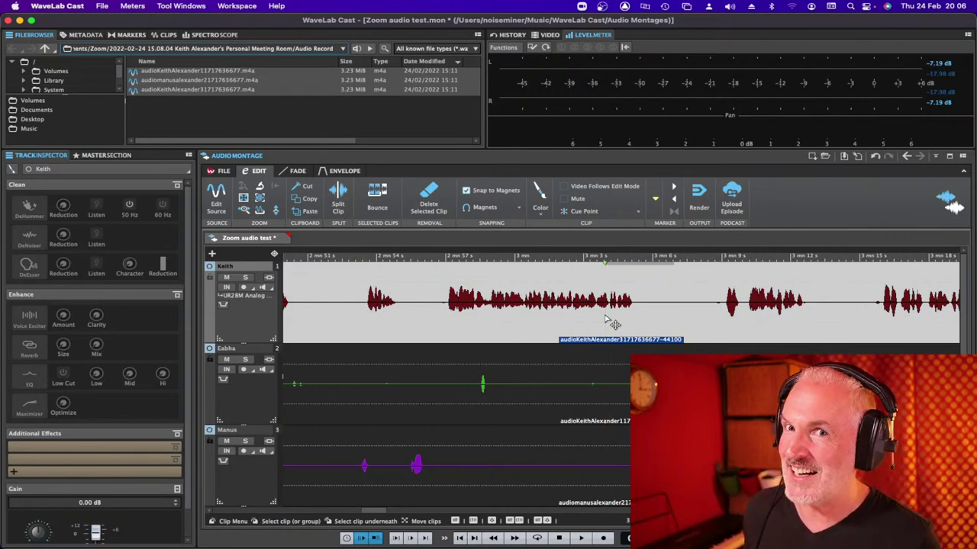
scroll(615, 324, right, 2)
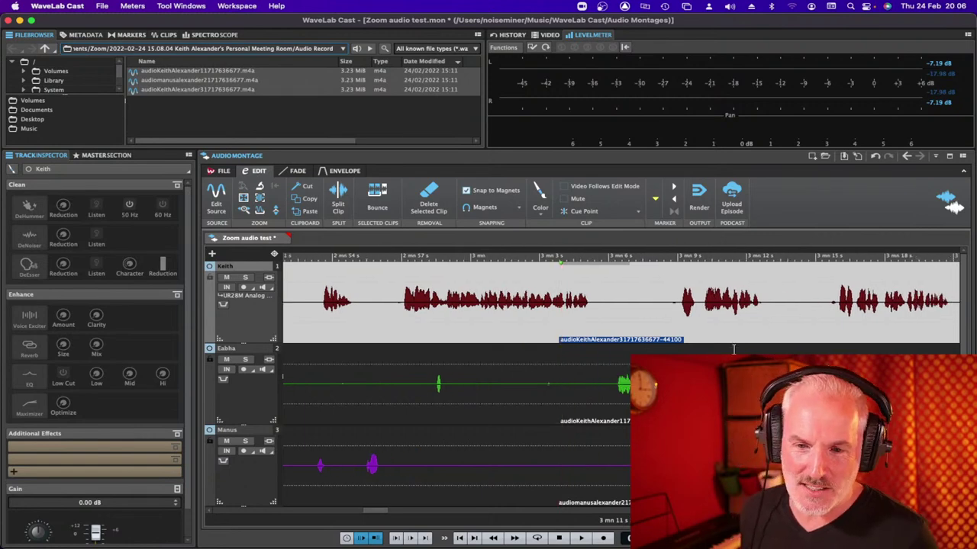
click(692, 286)
key(space)
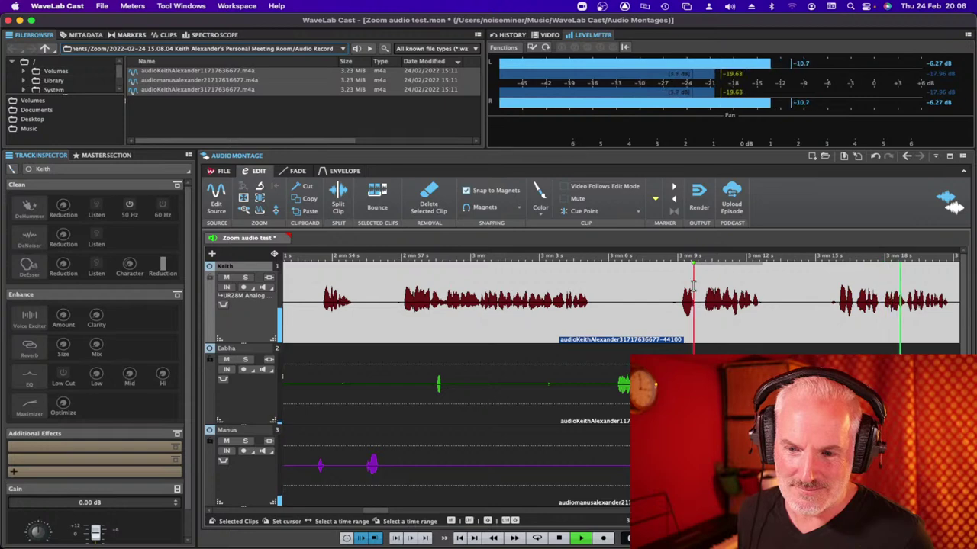
key(space)
scroll(621, 305, right, 5)
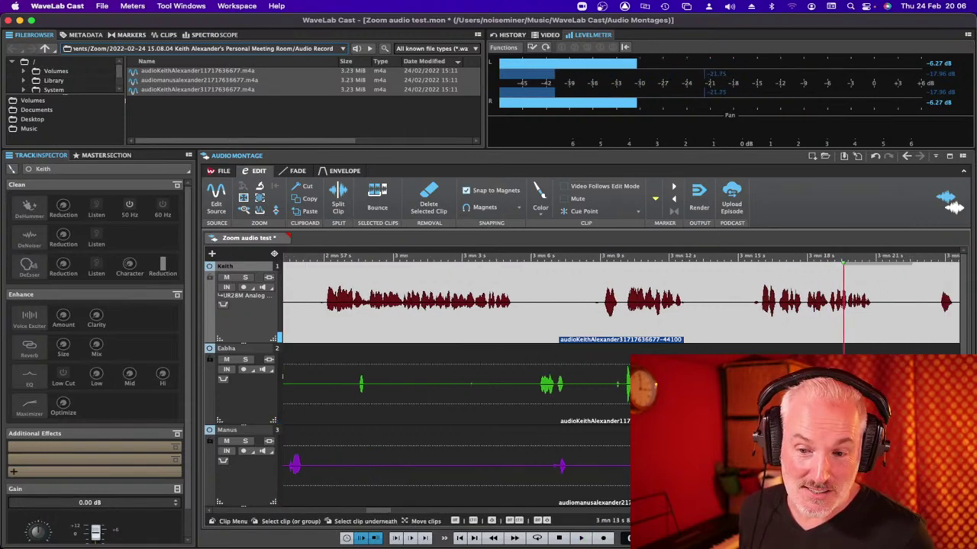
Delete the second track's audio from about 3 mn 11 s to 3 mn 22 s, and the third's at about 3 mn 6–13 s and 3 mn 15–21 s.
click(688, 465)
drag(692, 465, 833, 466)
key(Escape)
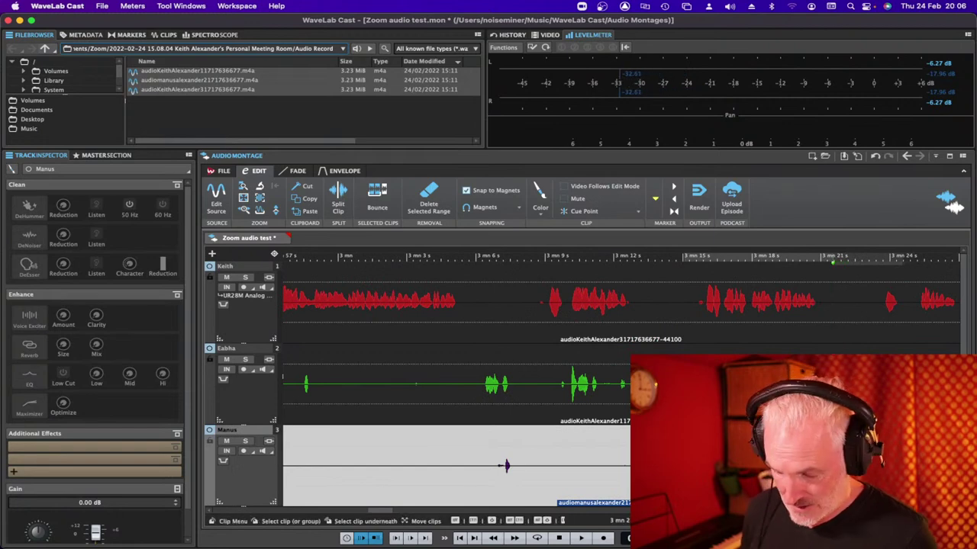
drag(833, 382, 597, 369)
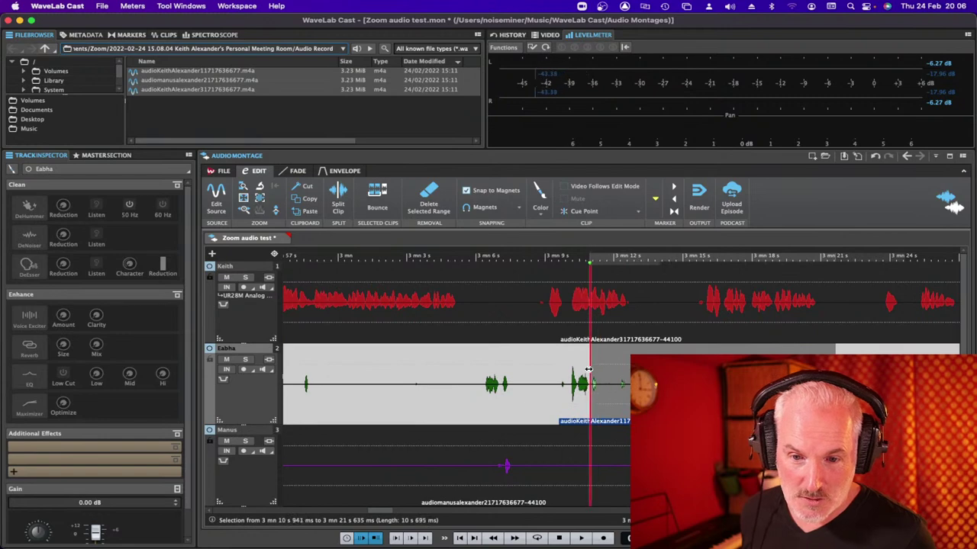
key(Delete)
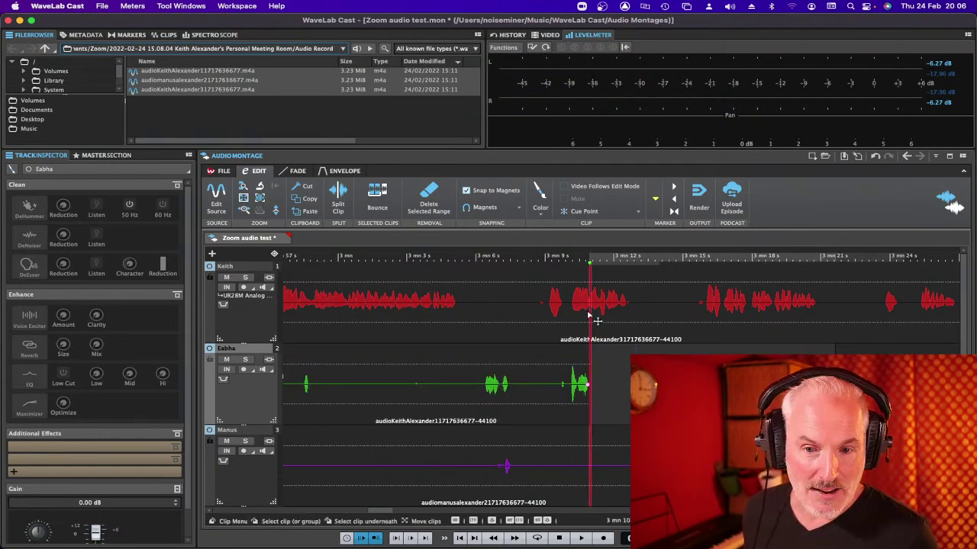
click(567, 287)
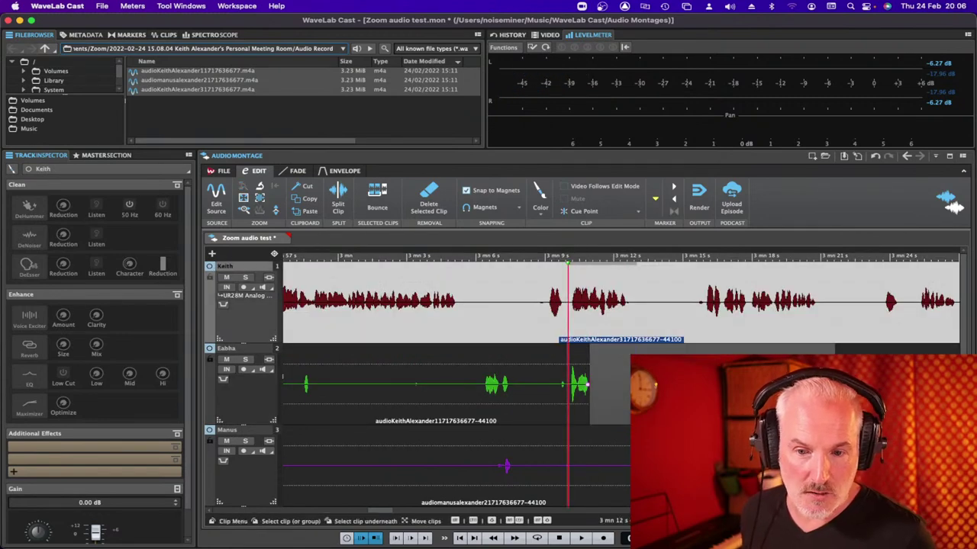
drag(641, 461, 469, 463)
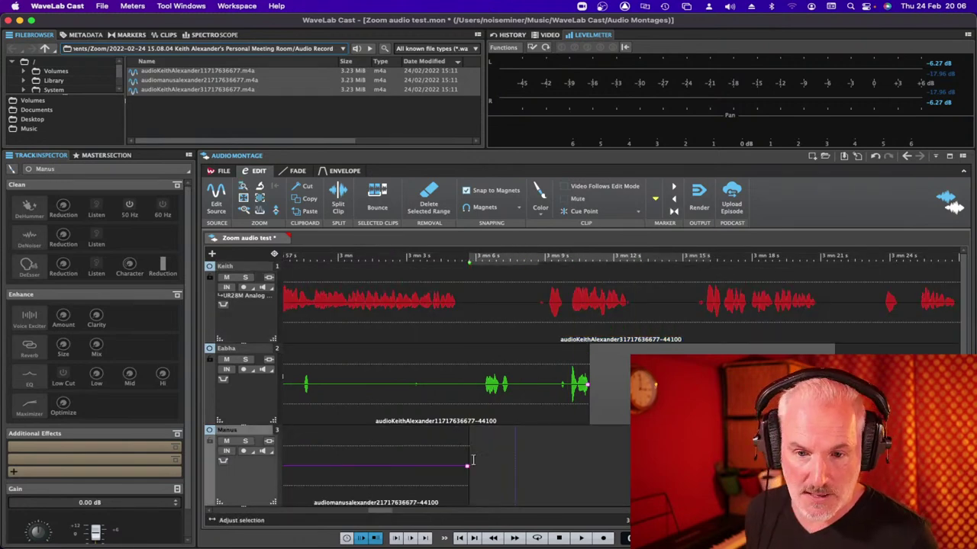
Listen from about 3 mn 10 s, and delete the silent stretch on the first track from about 3 mn 13 s to 3 mn 16 s.
click(561, 361)
key(space)
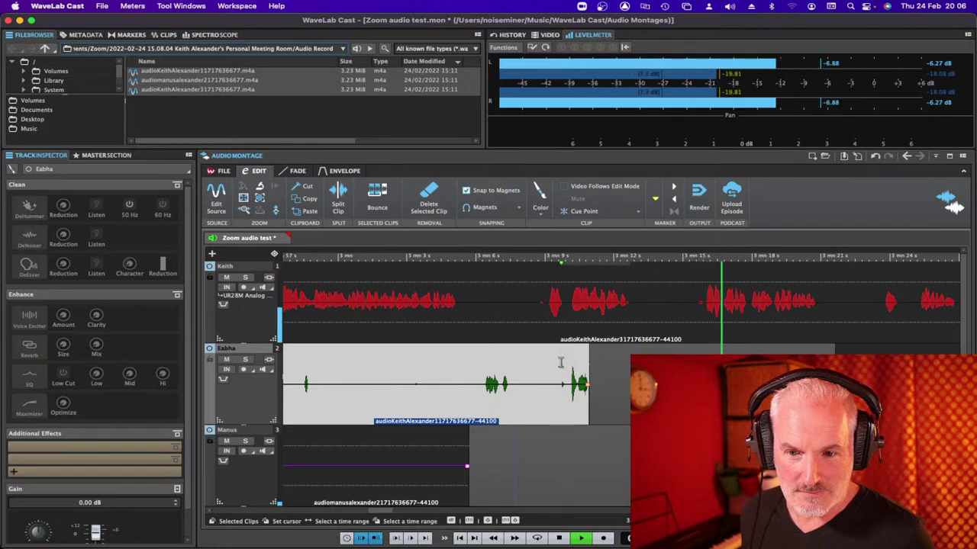
key(space)
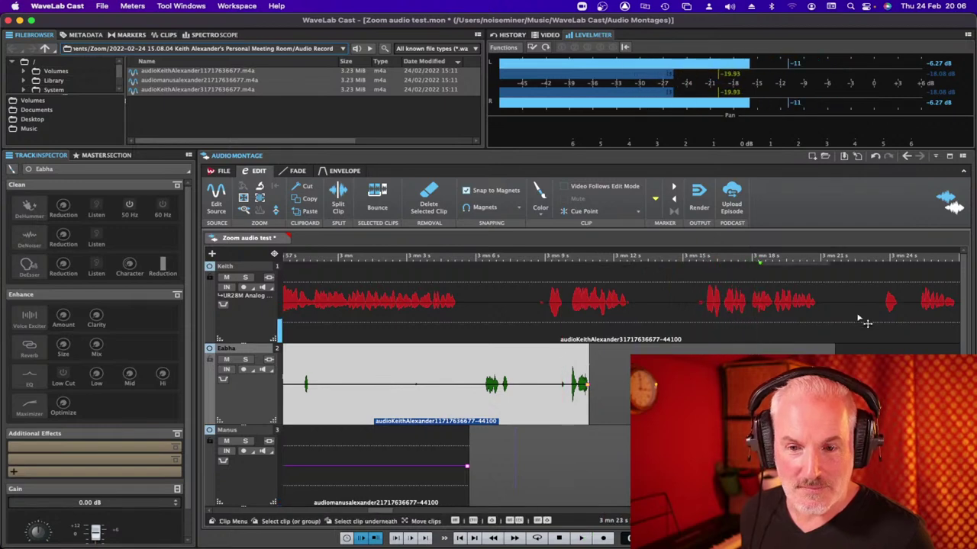
drag(637, 303, 703, 303)
key(Delete)
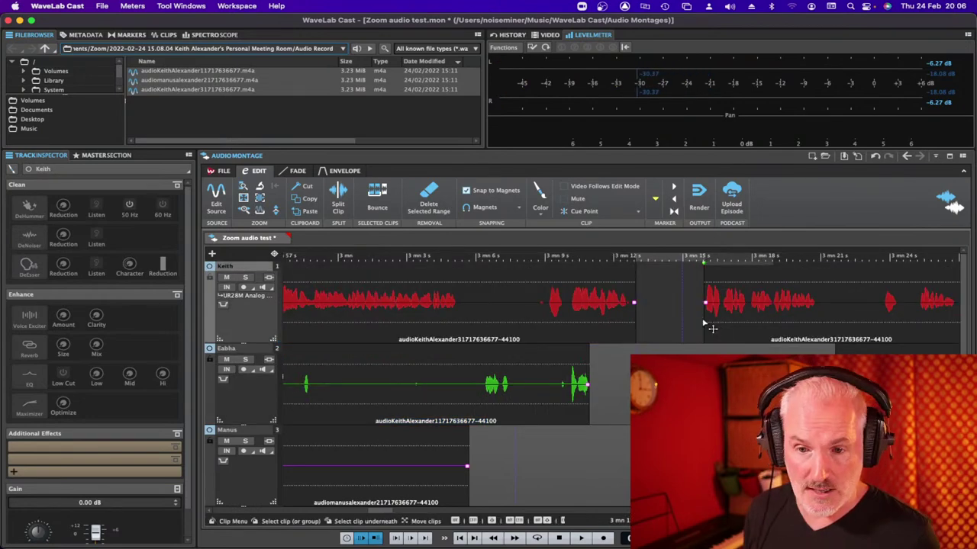
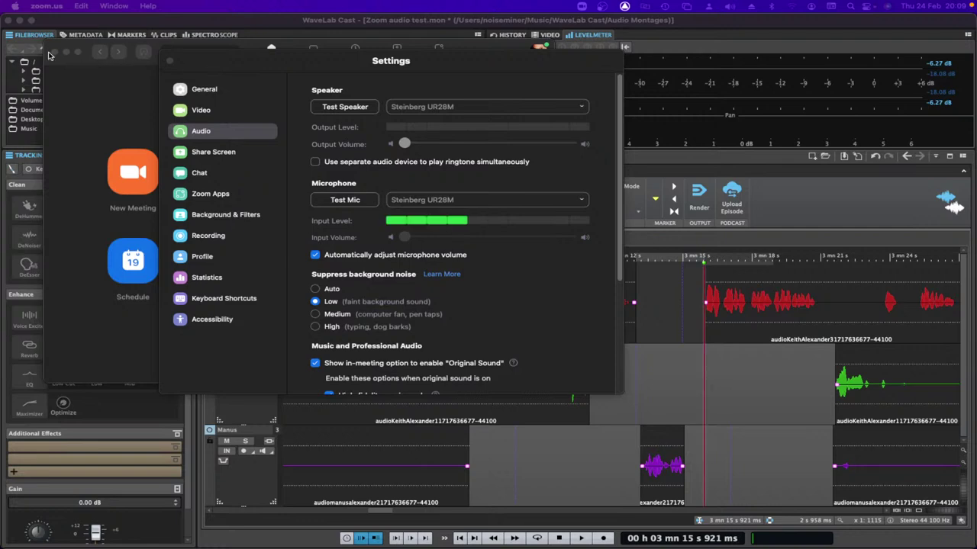
Set the speaker device to VB-Cable in Zoom's audio settings, and close the settings and the main Zoom window.
click(170, 60)
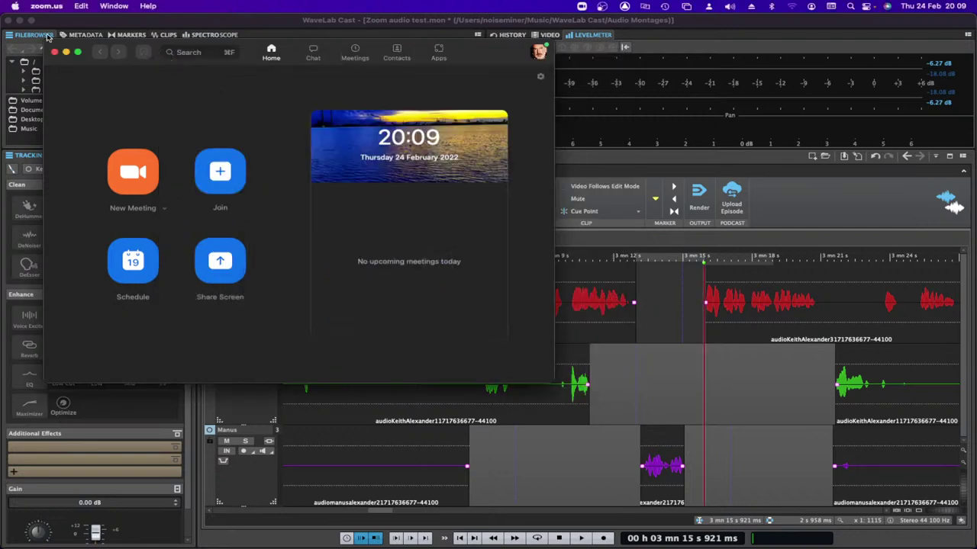
click(47, 6)
click(52, 39)
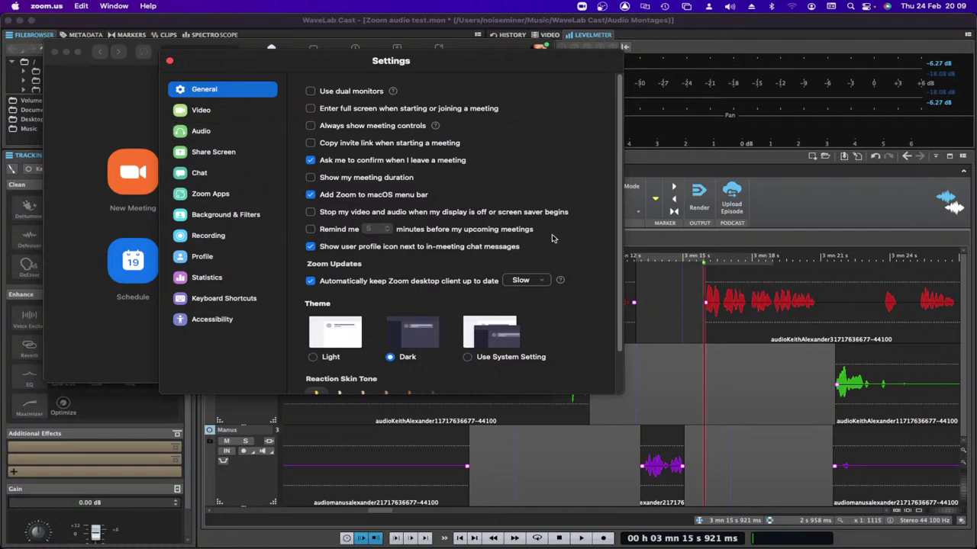
click(201, 138)
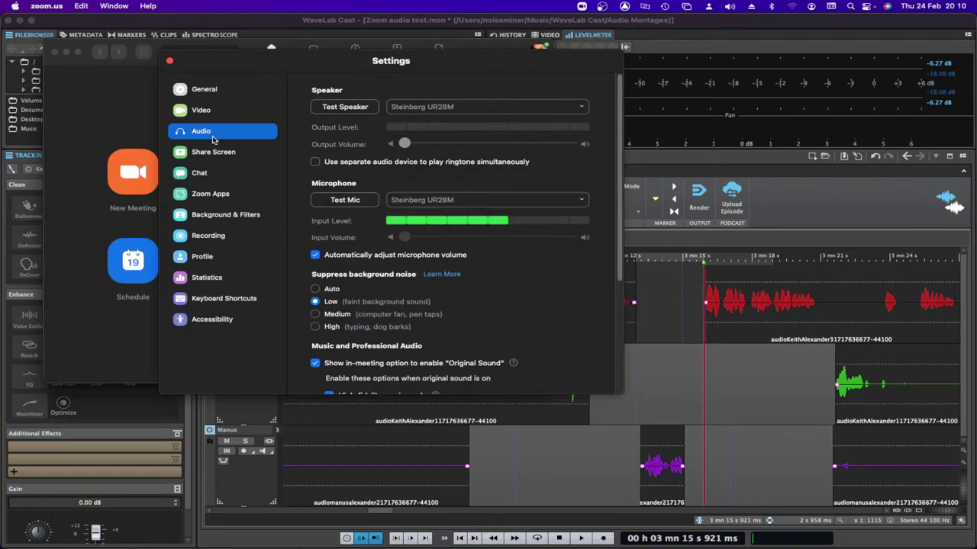
click(450, 110)
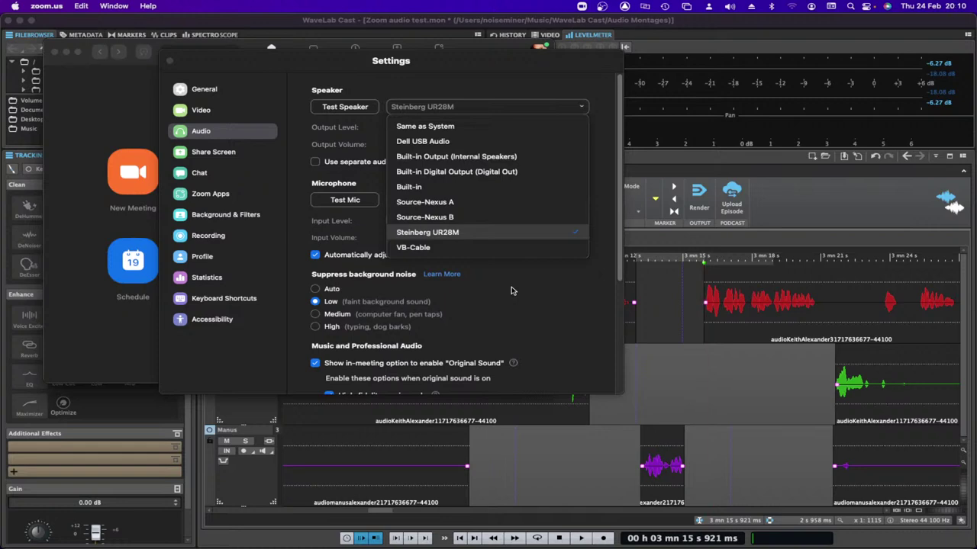
key(Escape)
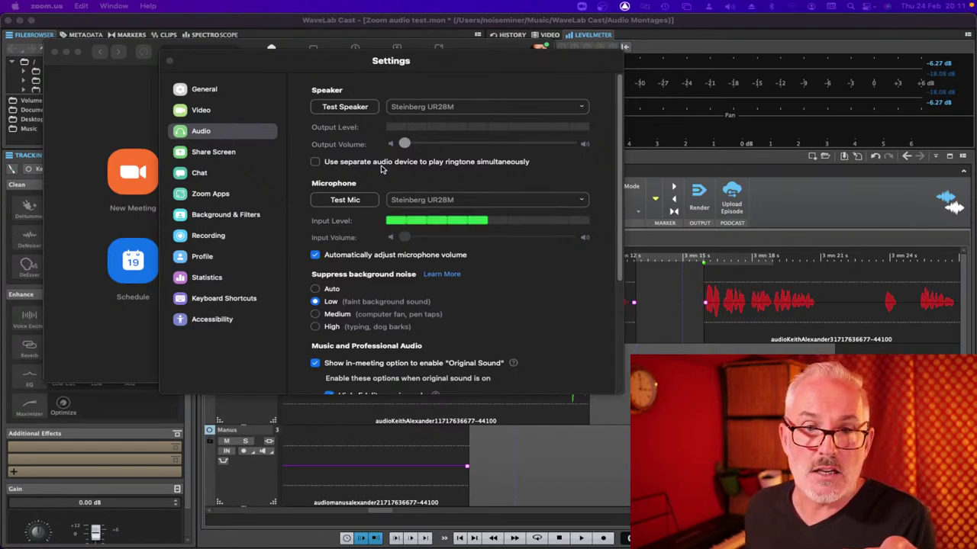
click(447, 112)
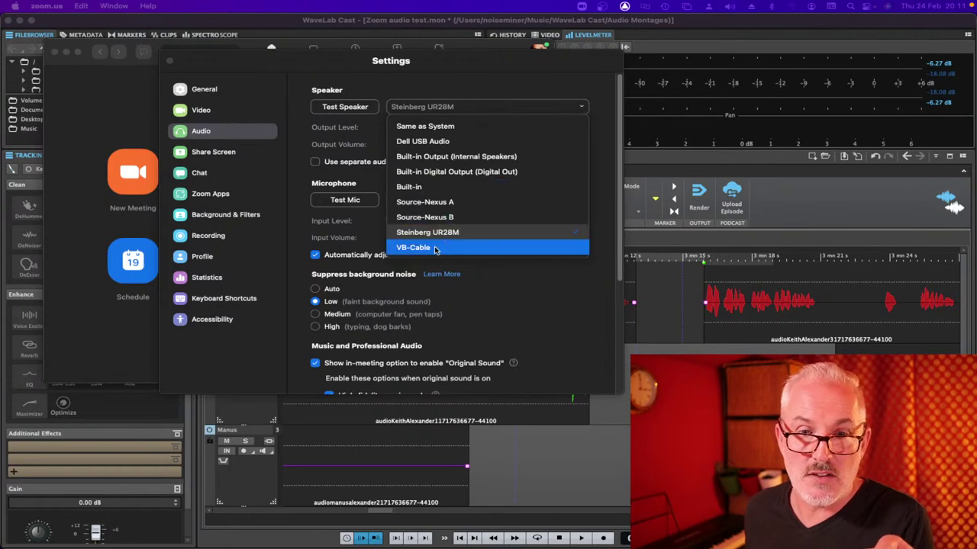
click(433, 250)
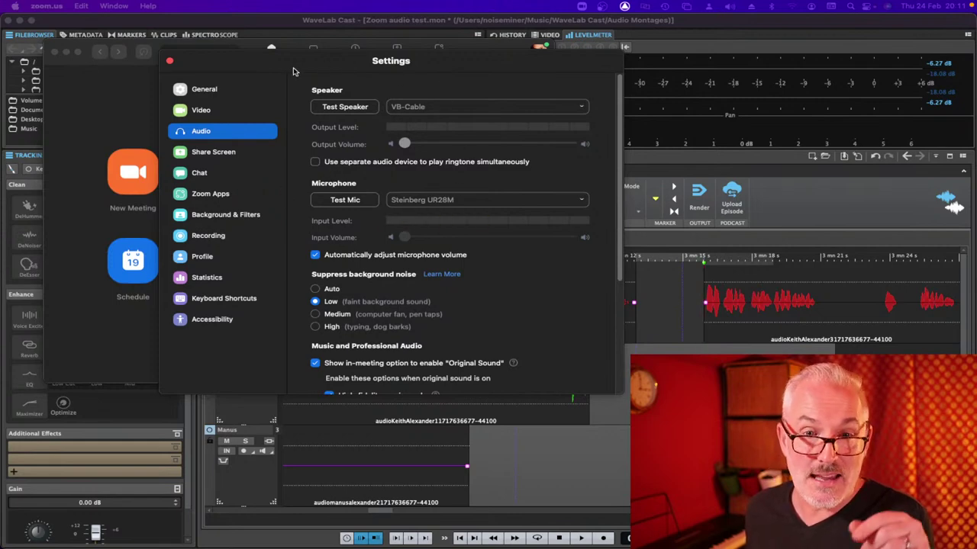
click(170, 61)
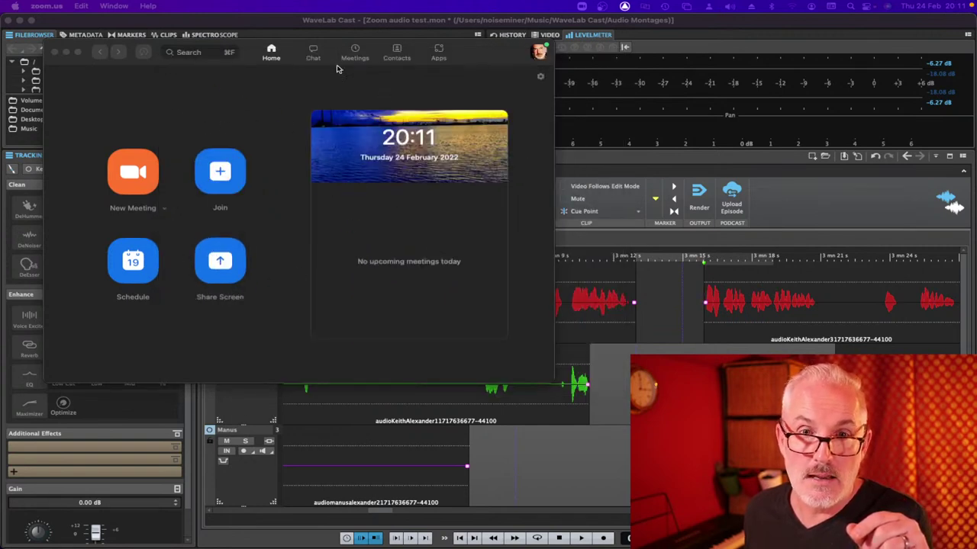
drag(467, 52, 546, 67)
key(super+w)
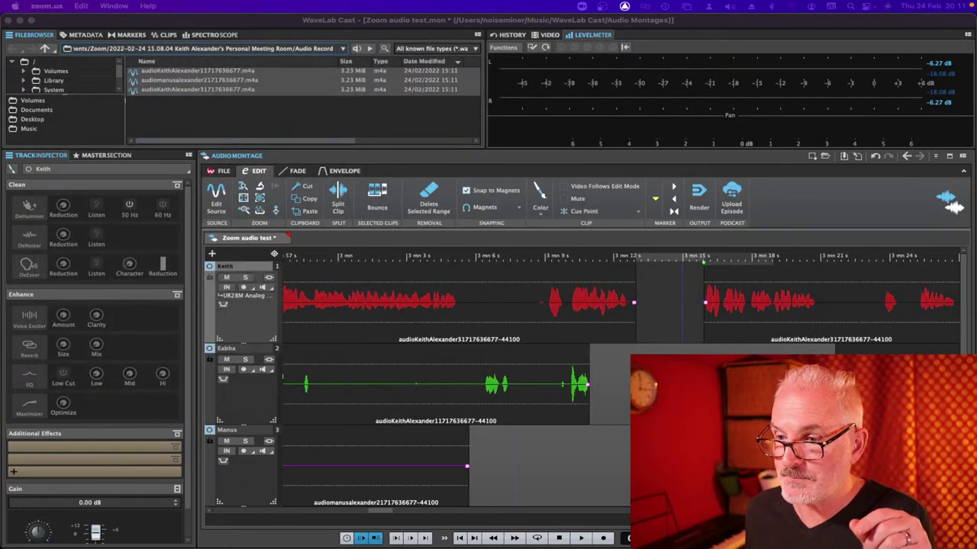
Return to WaveLab Cast and create a custom stereo audio montage with a sample rate of 44 100 Hz.
click(854, 222)
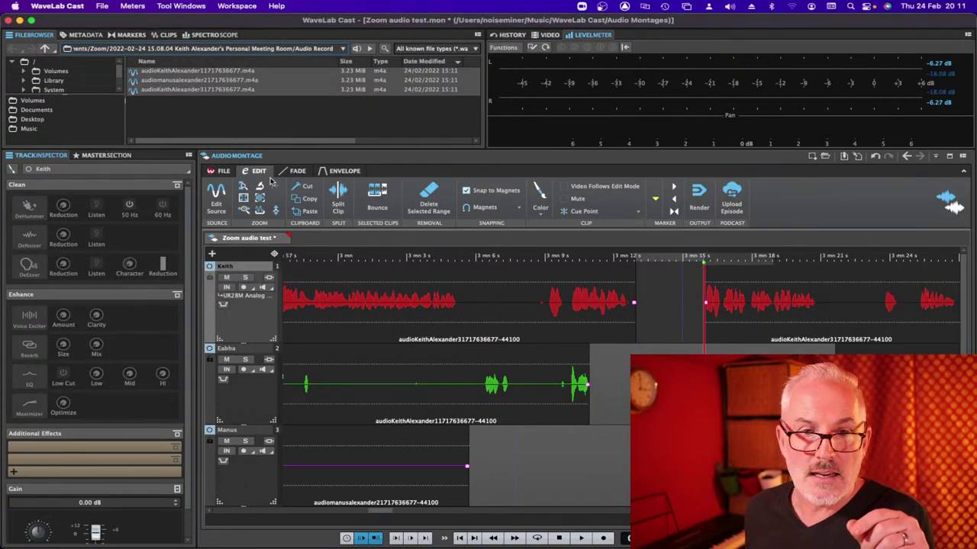
click(219, 171)
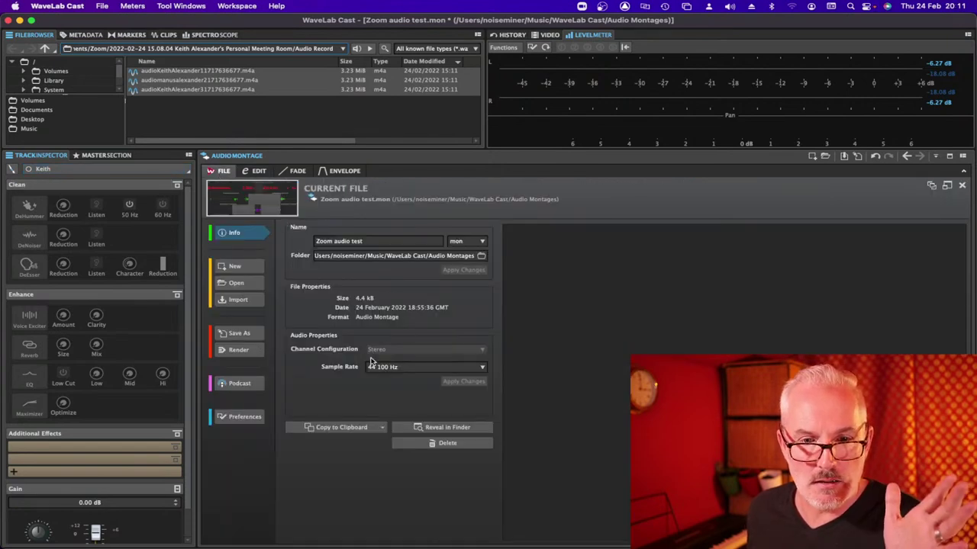
click(241, 267)
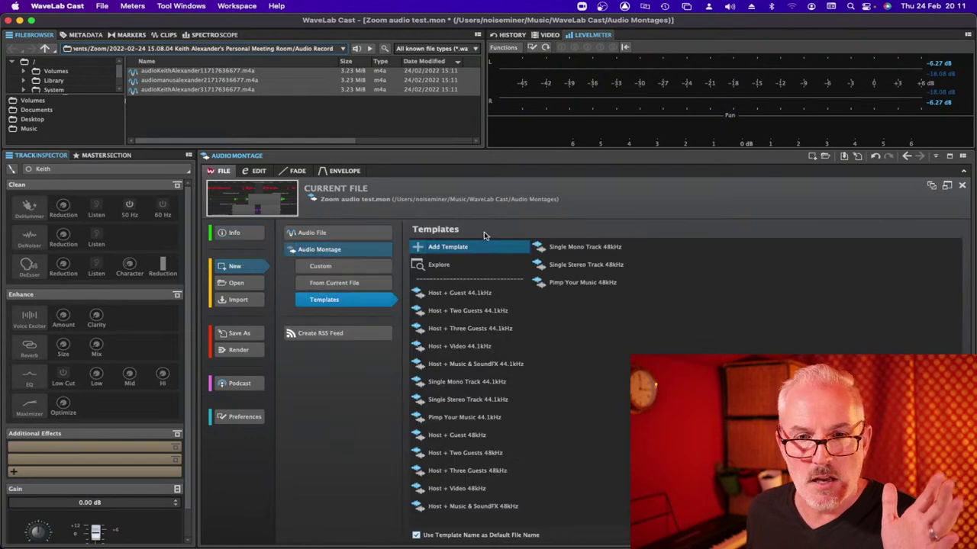
click(343, 266)
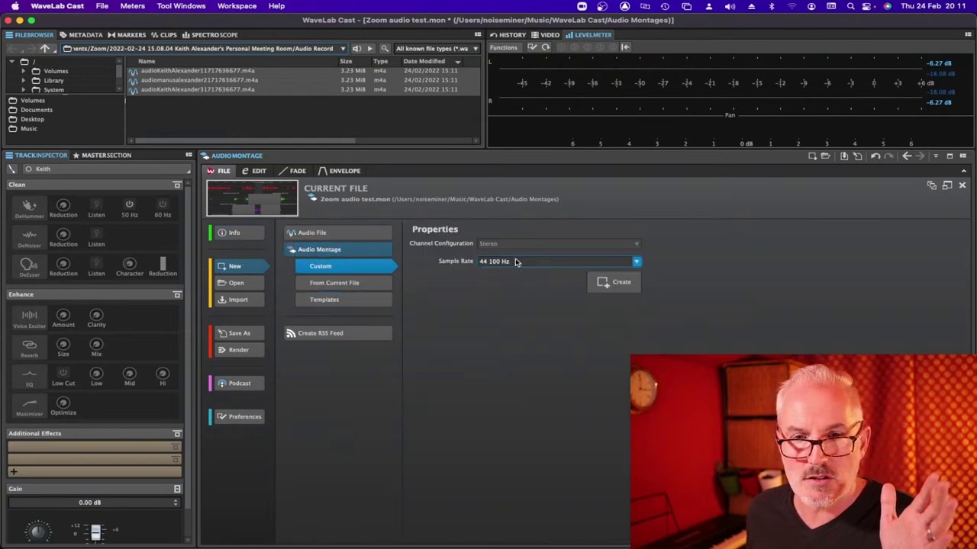
click(619, 281)
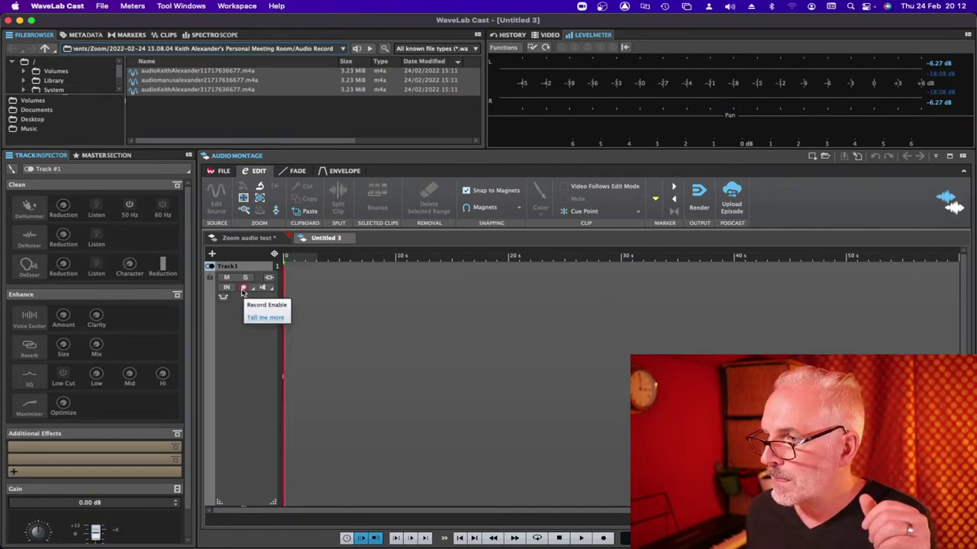
Set the audio device to VB-Cable in the audio connection preferences and return to the new montage.
click(222, 170)
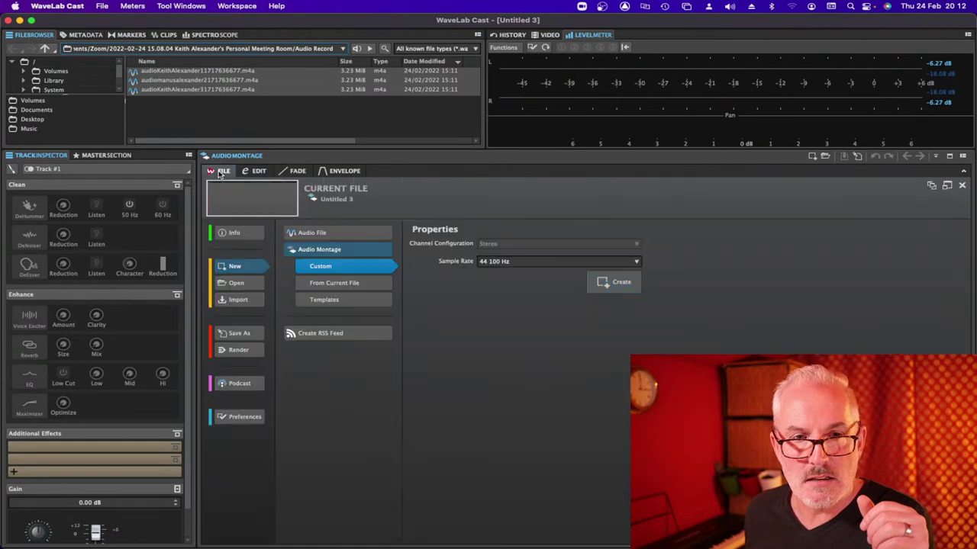
click(244, 416)
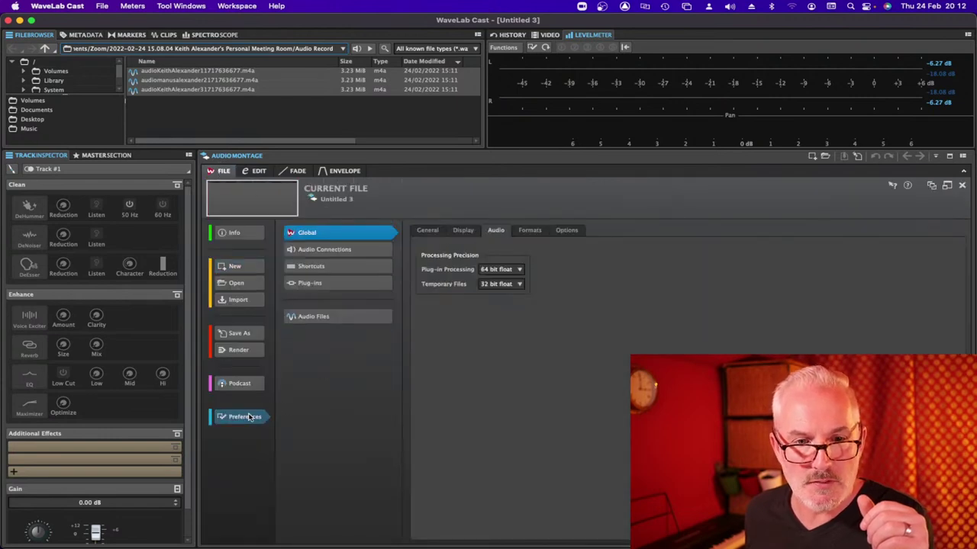
click(353, 253)
click(468, 231)
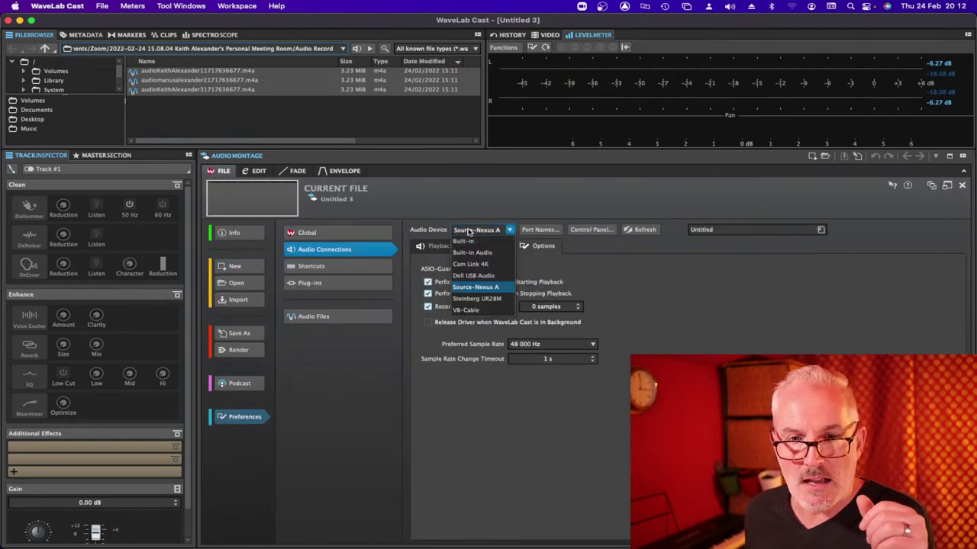
click(493, 311)
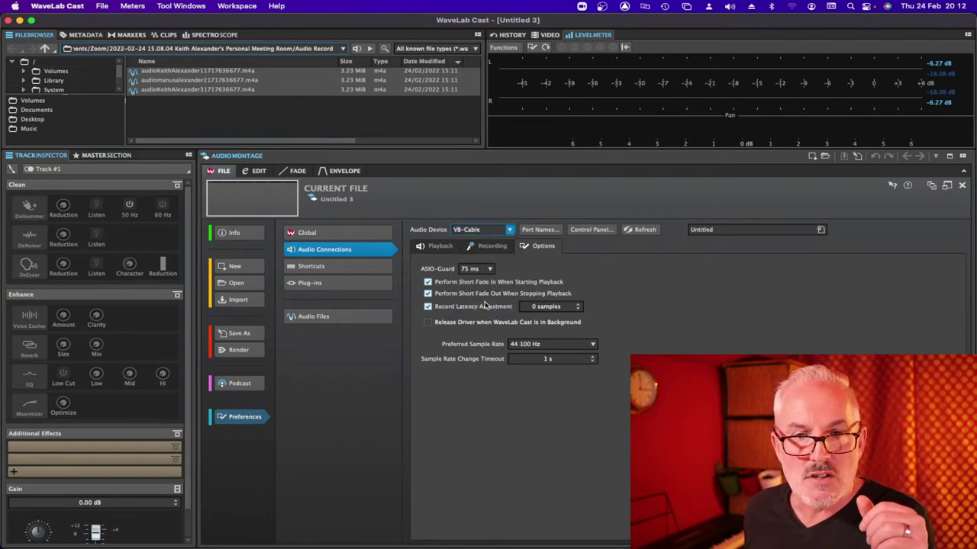
click(259, 171)
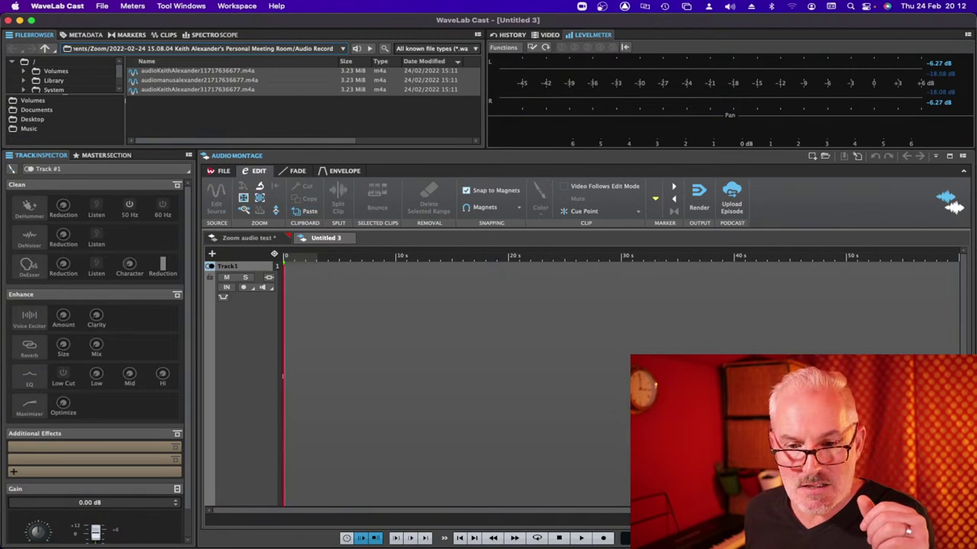
Choose the VB-Cable stereo input for Track1 in the new montage and start recording.
click(610, 538)
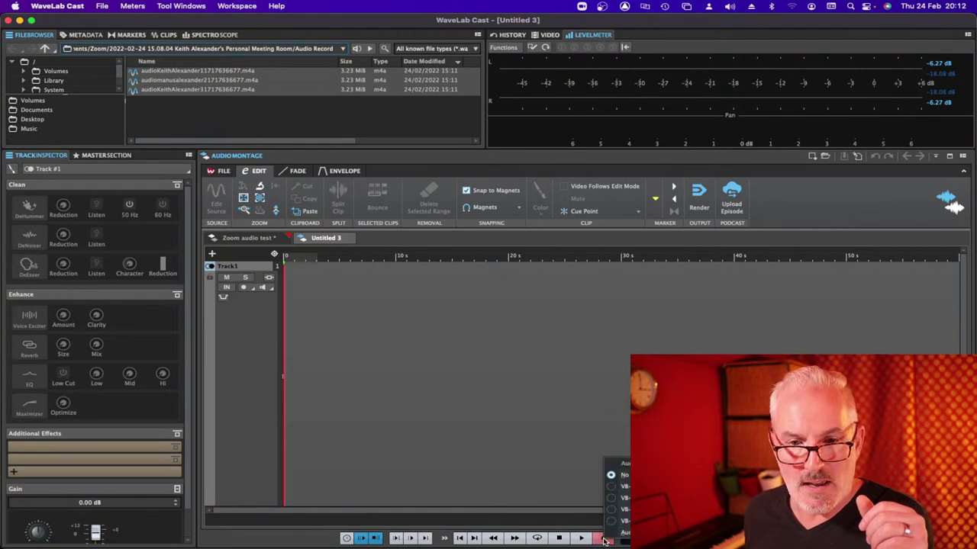
click(624, 487)
click(568, 290)
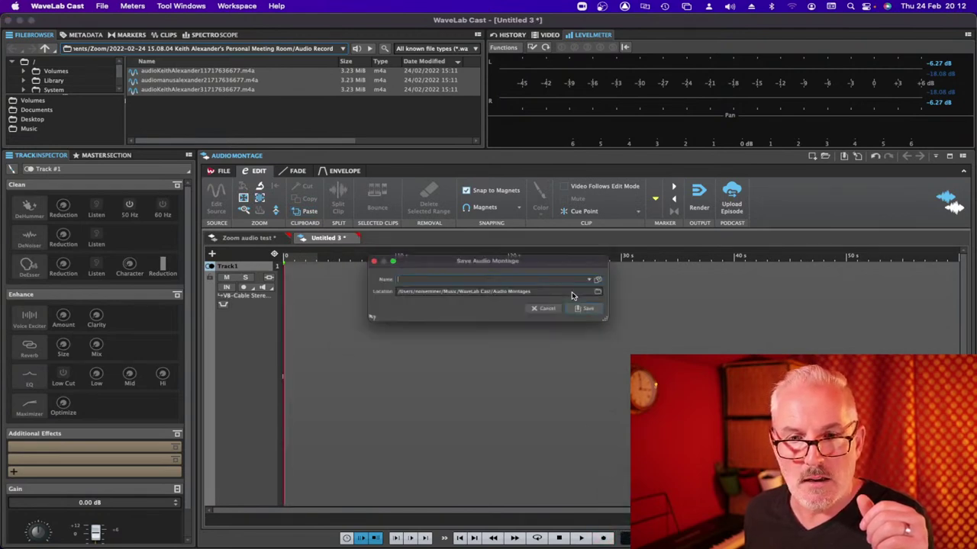
Save the montage as "test" and record a clip about 3 s long on Track1.
text(test)
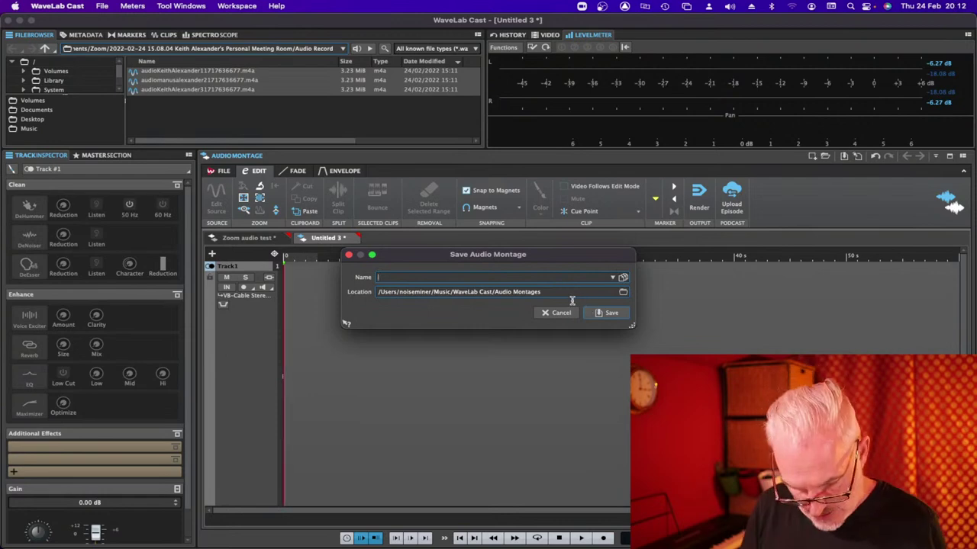
click(611, 312)
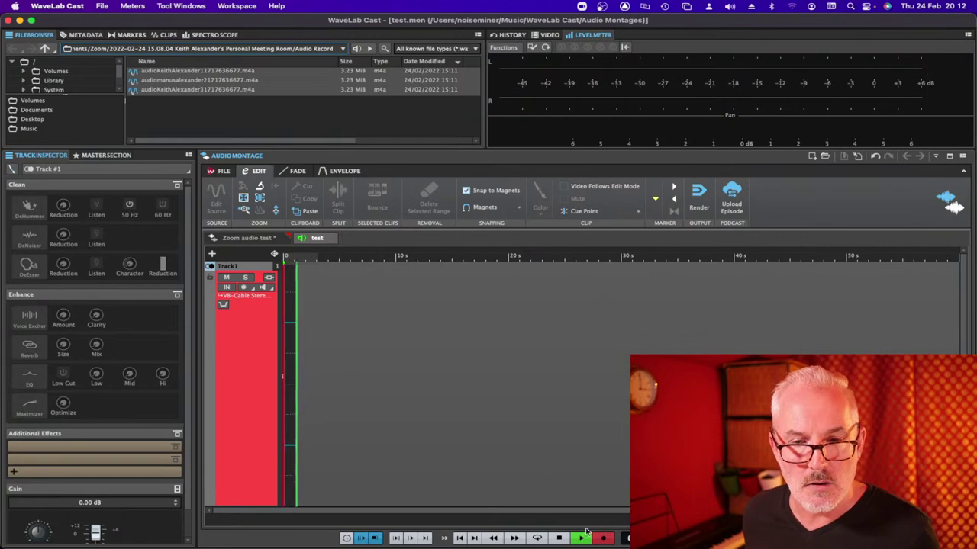
click(559, 539)
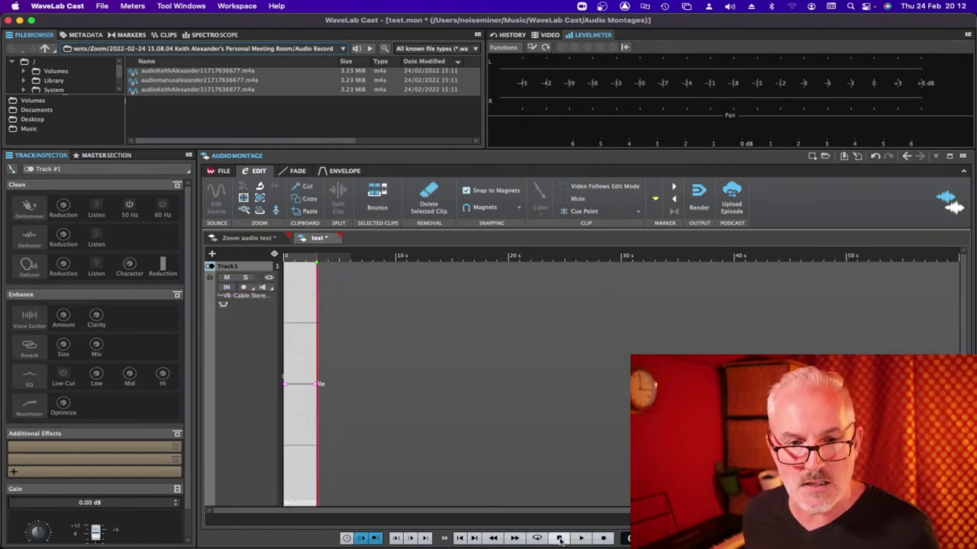
Create a custom stereo audio file with a sample rate of 48 000 Hz and a bit depth of 24 bit.
click(223, 171)
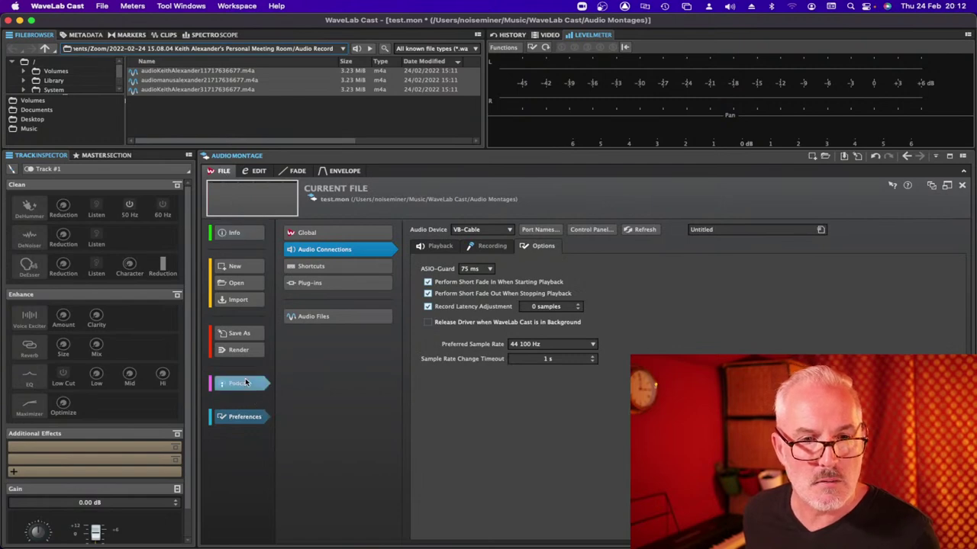
click(229, 265)
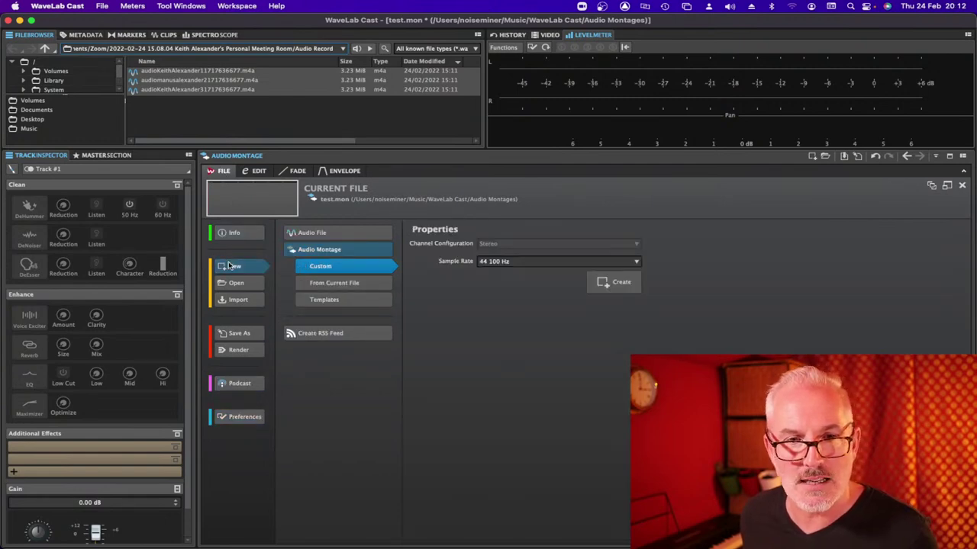
click(328, 233)
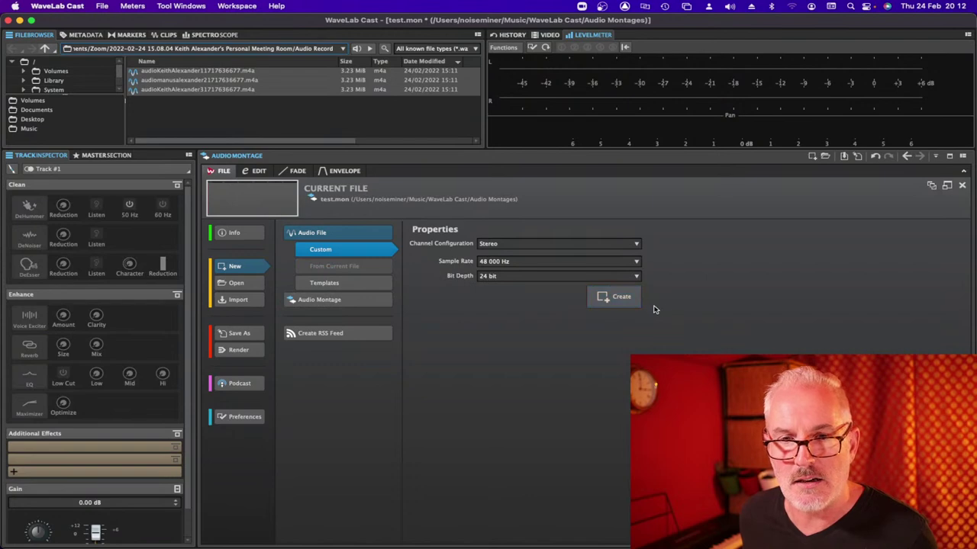
click(618, 300)
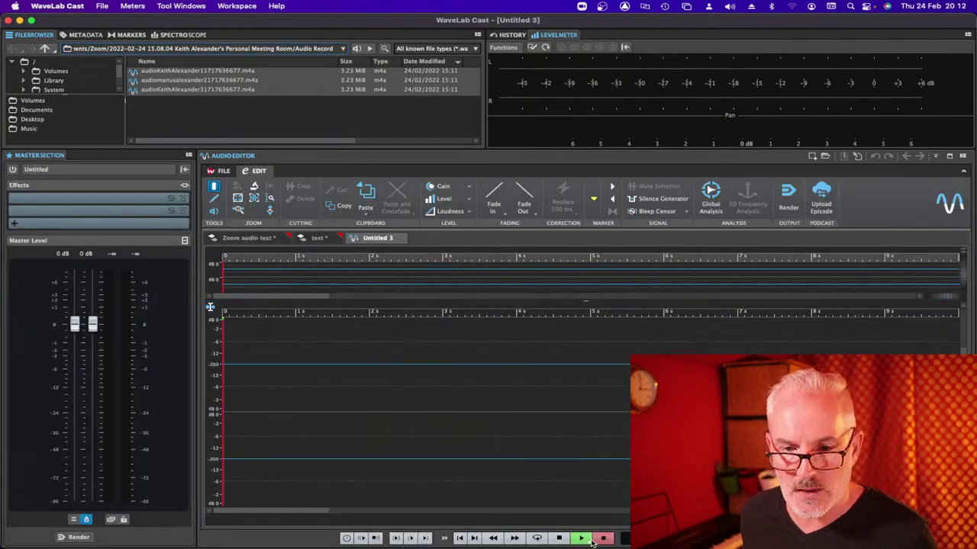
Open the recording setup for the new audio file, name the recording "test" and open its audio format settings.
click(602, 539)
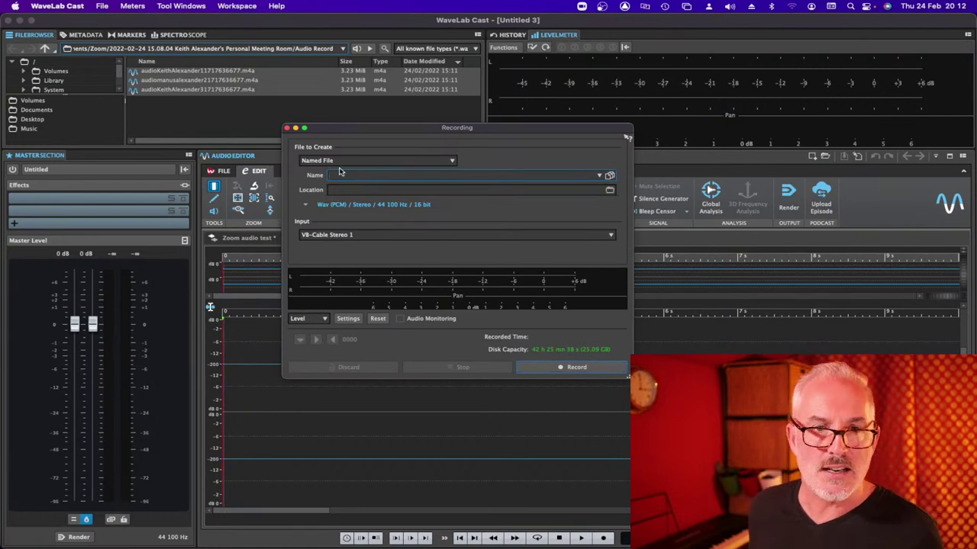
click(341, 173)
text(test)
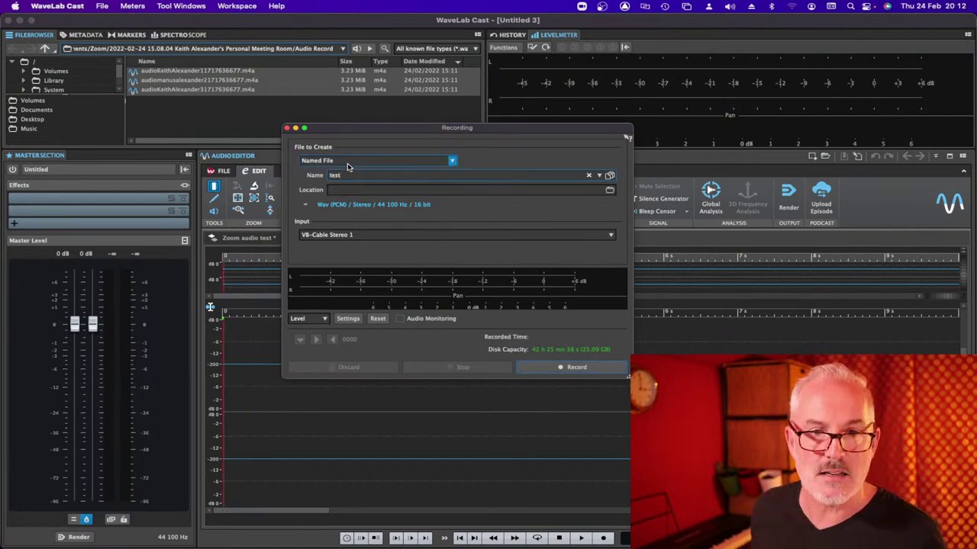
click(519, 206)
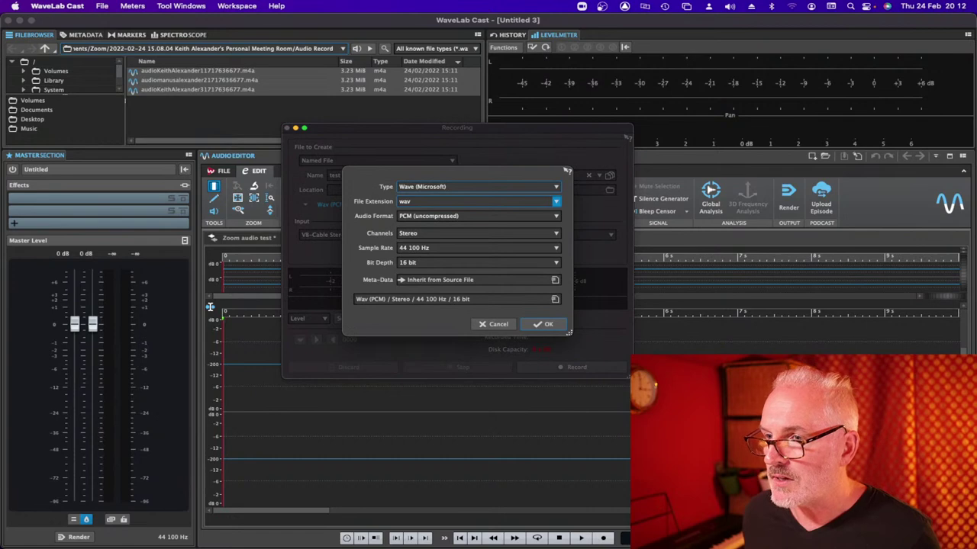
Switch to Zoom, open its audio settings and play the speaker test through VB-Cable.
key(super+Tab)
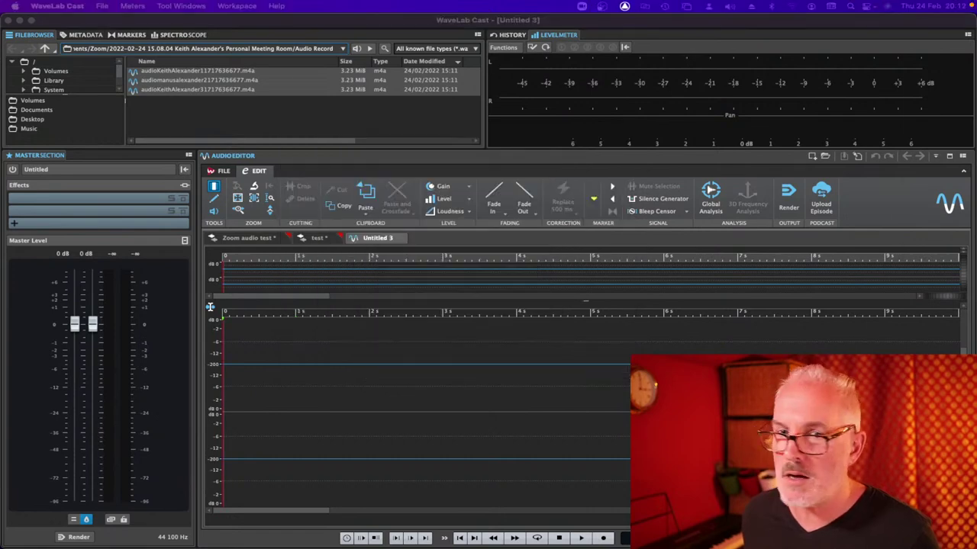
drag(660, 248, 923, 171)
click(49, 6)
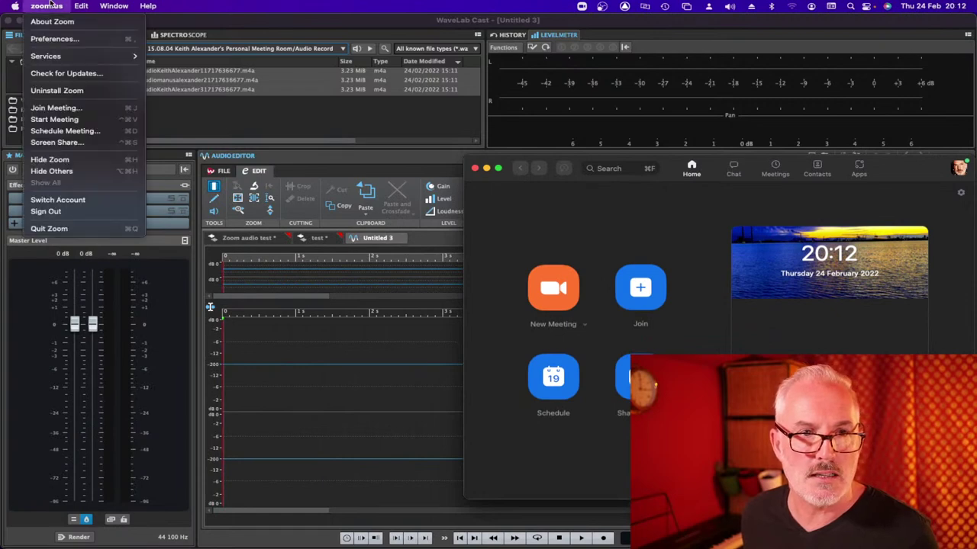
click(54, 38)
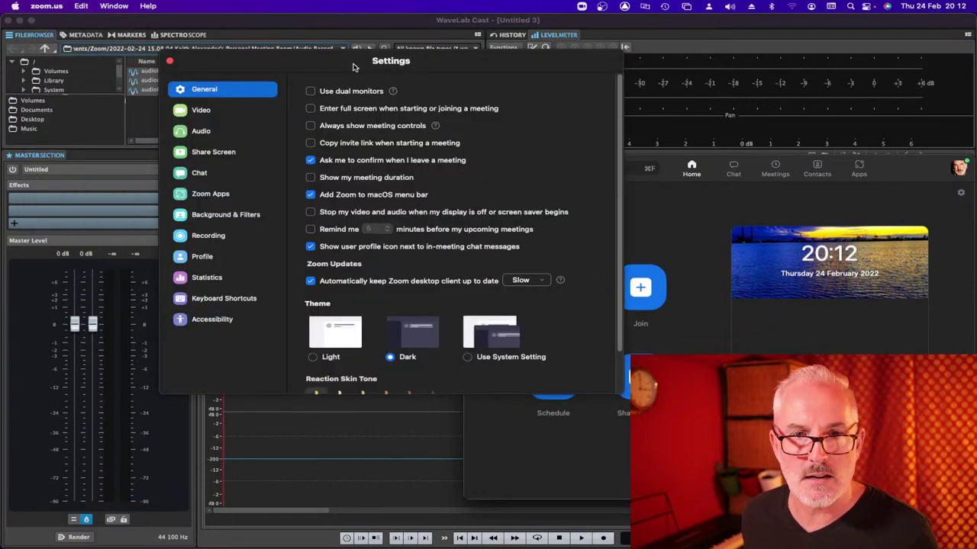
drag(353, 67, 691, 120)
click(538, 184)
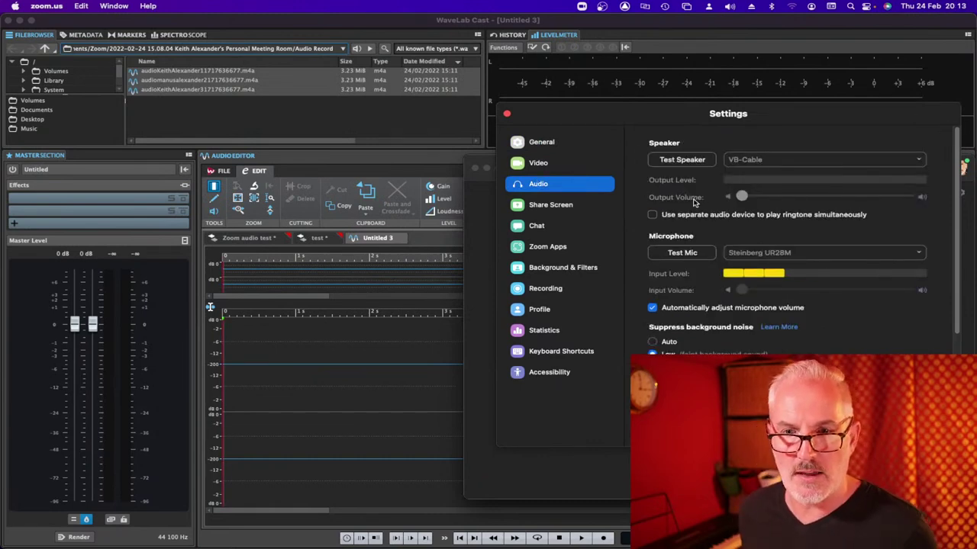
click(683, 163)
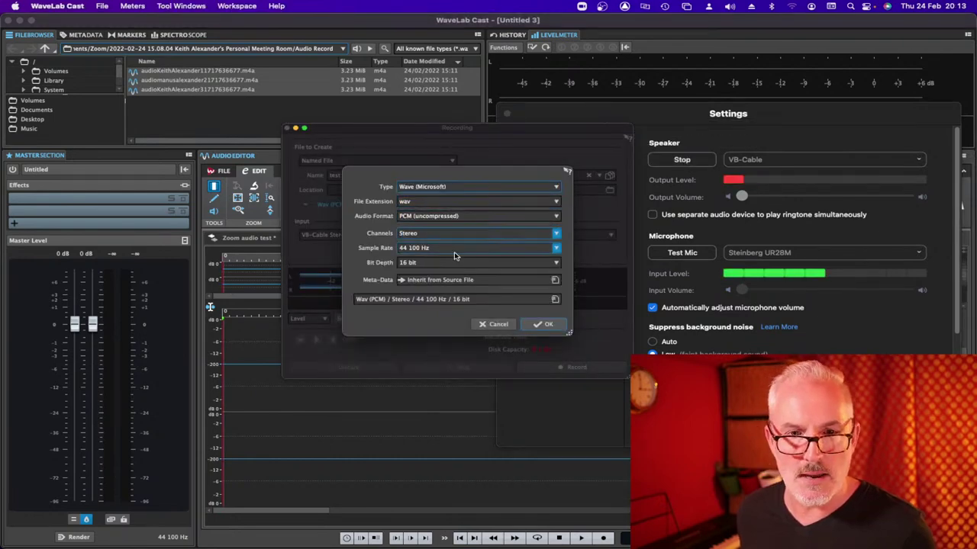
Cancel the audio format settings and check the recording level meter against Zoom's speaker test.
click(496, 326)
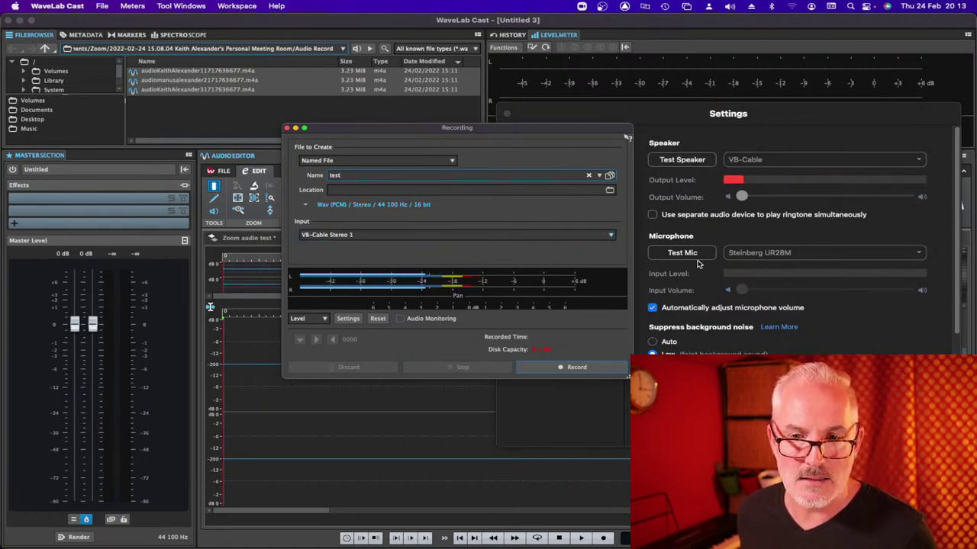
click(671, 164)
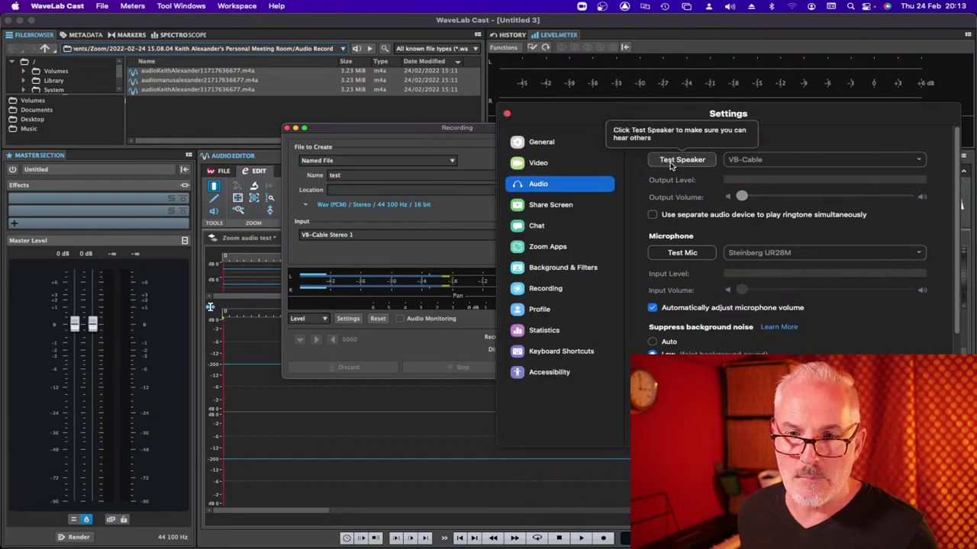
click(458, 216)
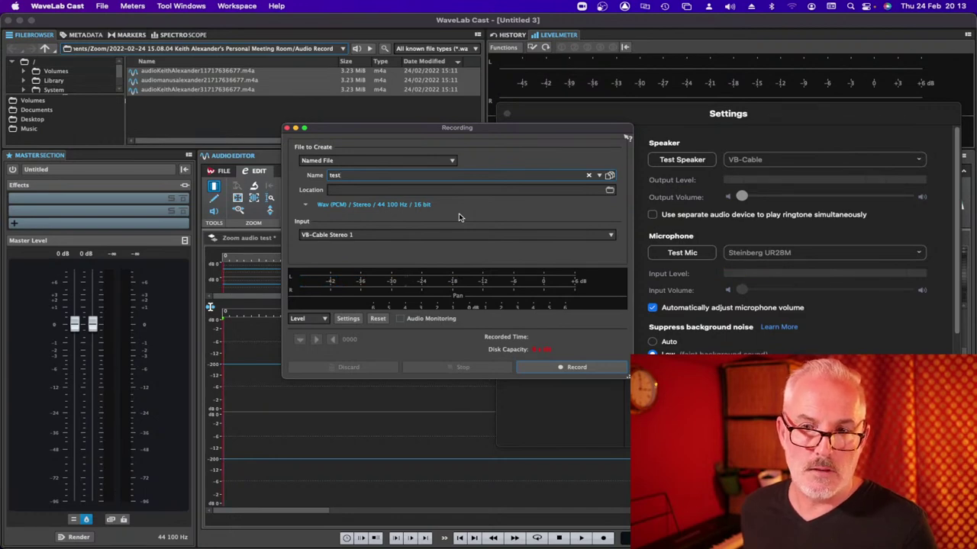
Close Zoom's settings and dismiss the Recording window without starting a recording.
click(666, 121)
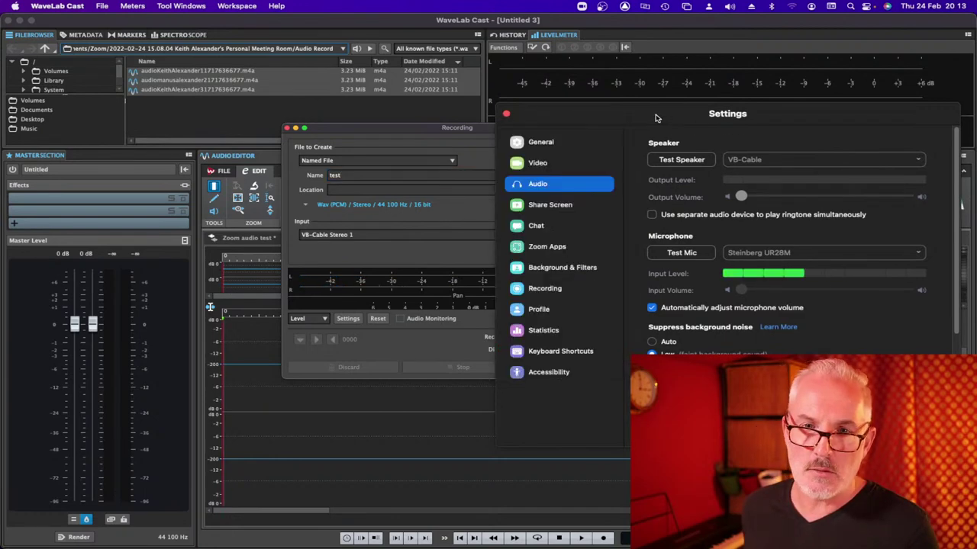
click(506, 116)
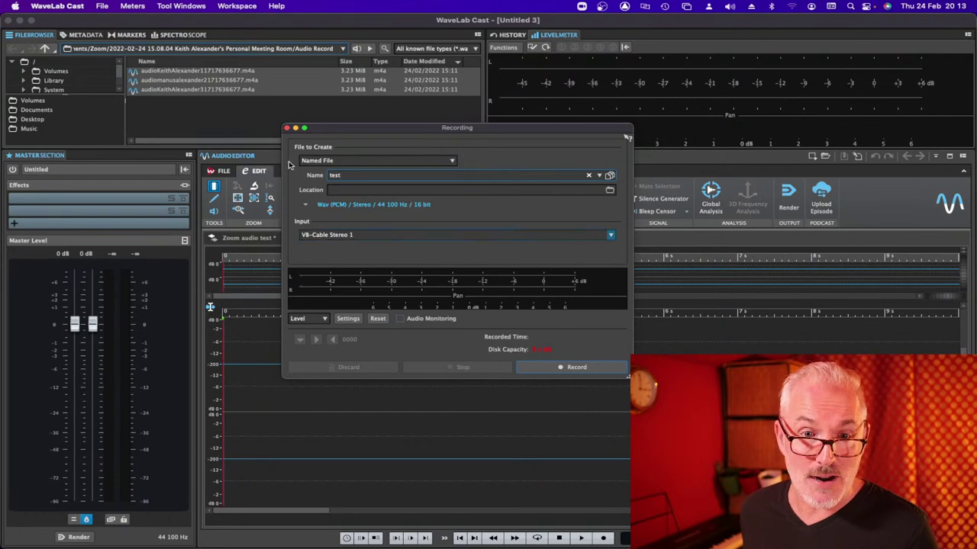
click(287, 130)
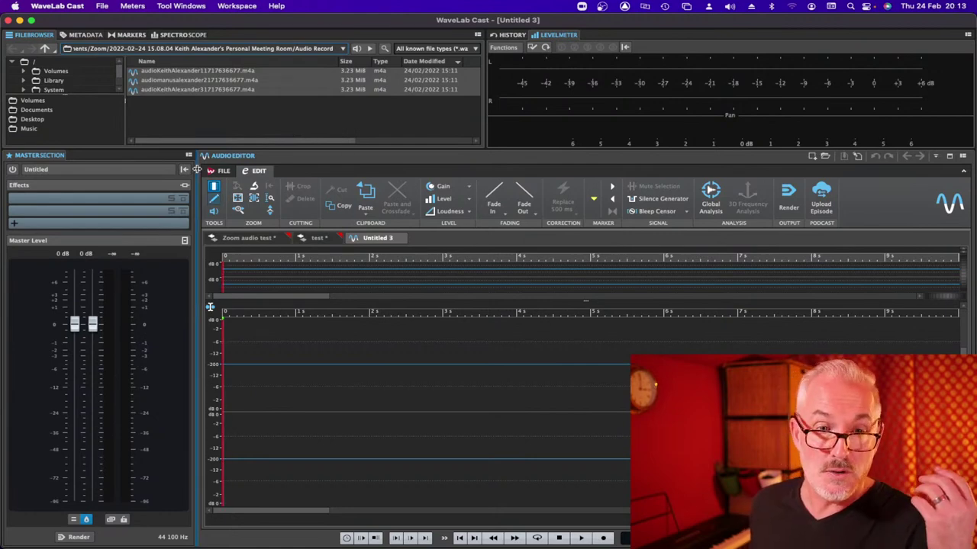
Review the available audio devices in the audio connection preferences, keep VB-Cable and refresh the device.
click(220, 171)
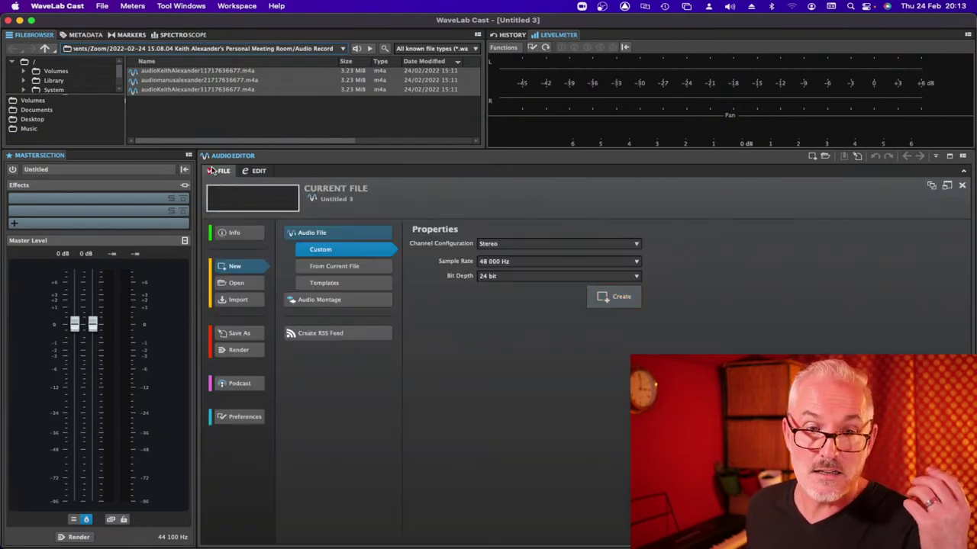
click(236, 416)
click(462, 231)
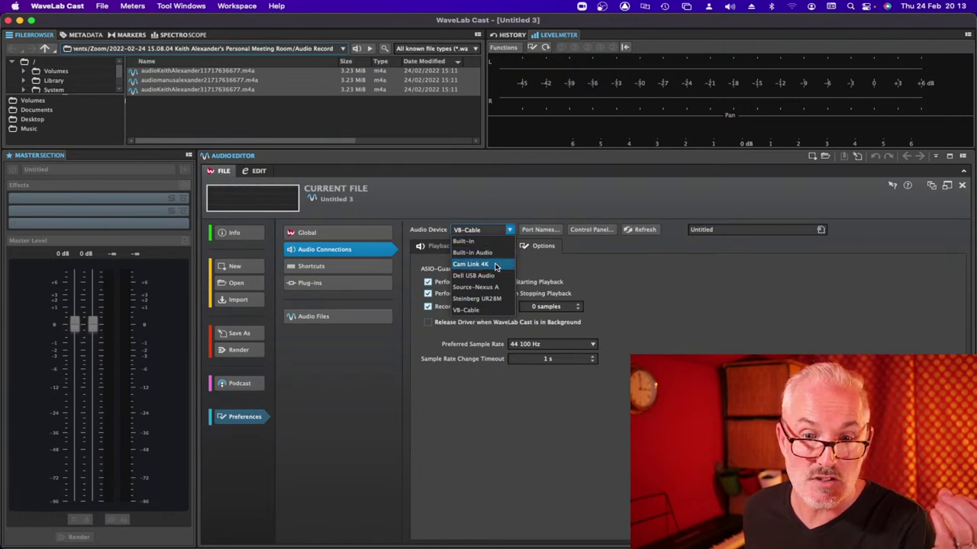
click(678, 298)
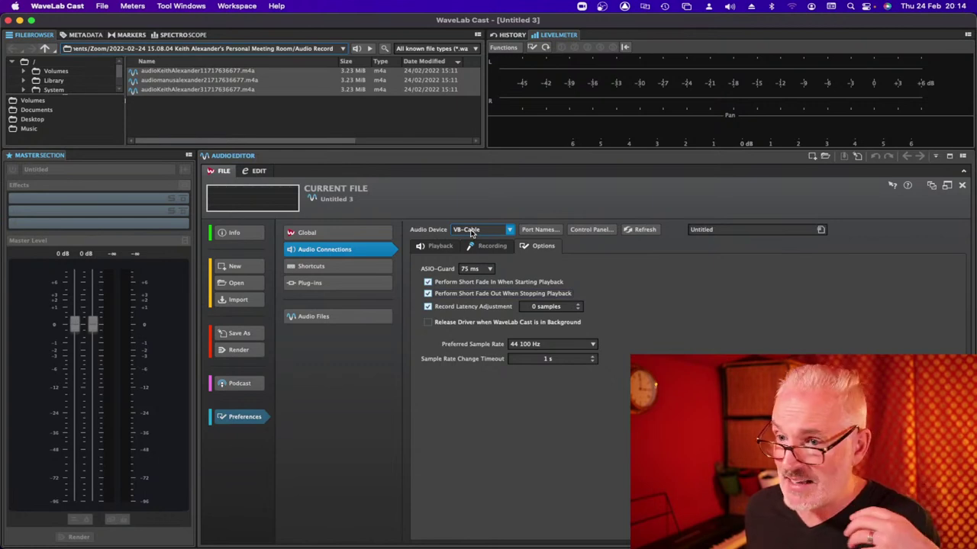
click(645, 229)
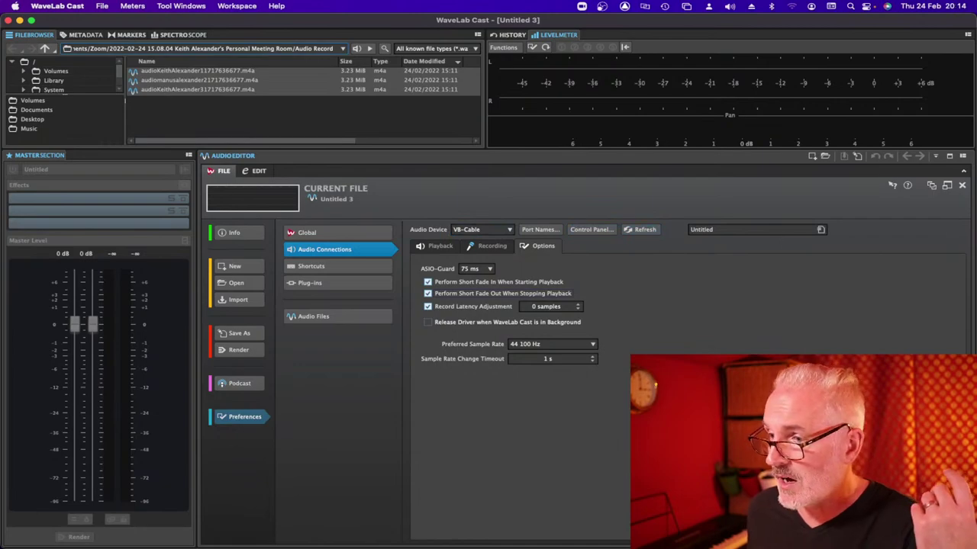